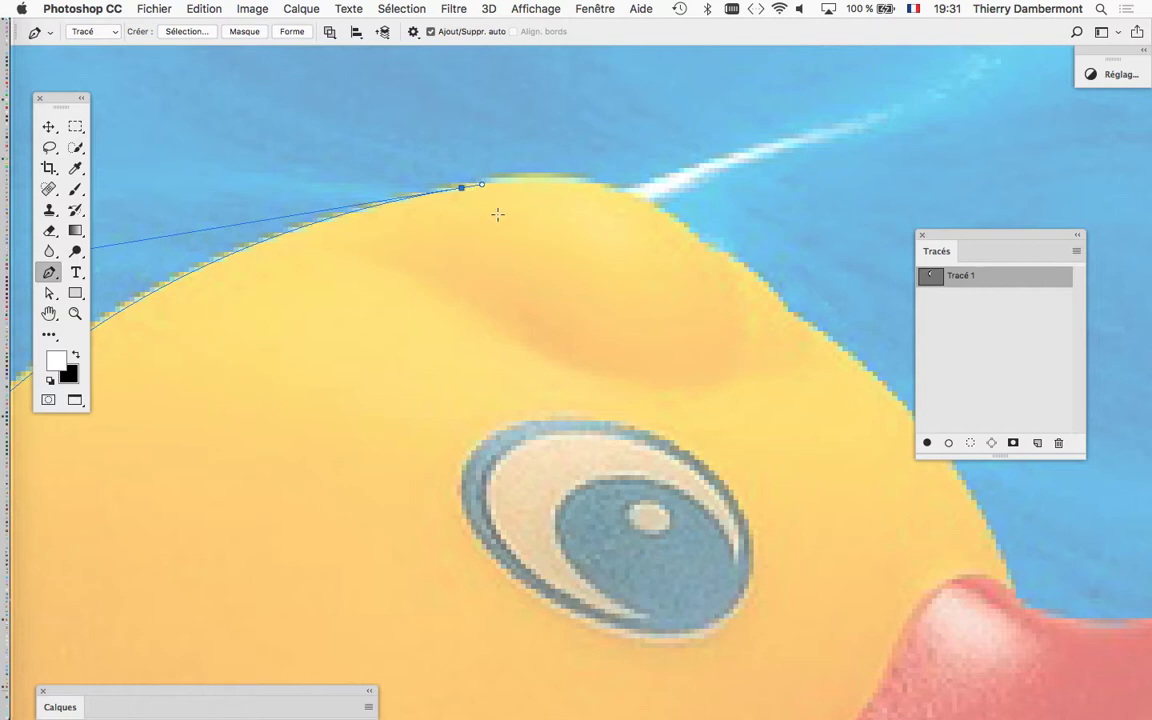
Step: Move the last anchor atop the duck's head onto its outline and adjust its direction handle so the curve follows the edge
drag(701, 246, 717, 256)
key(super+z)
drag(463, 191, 463, 187)
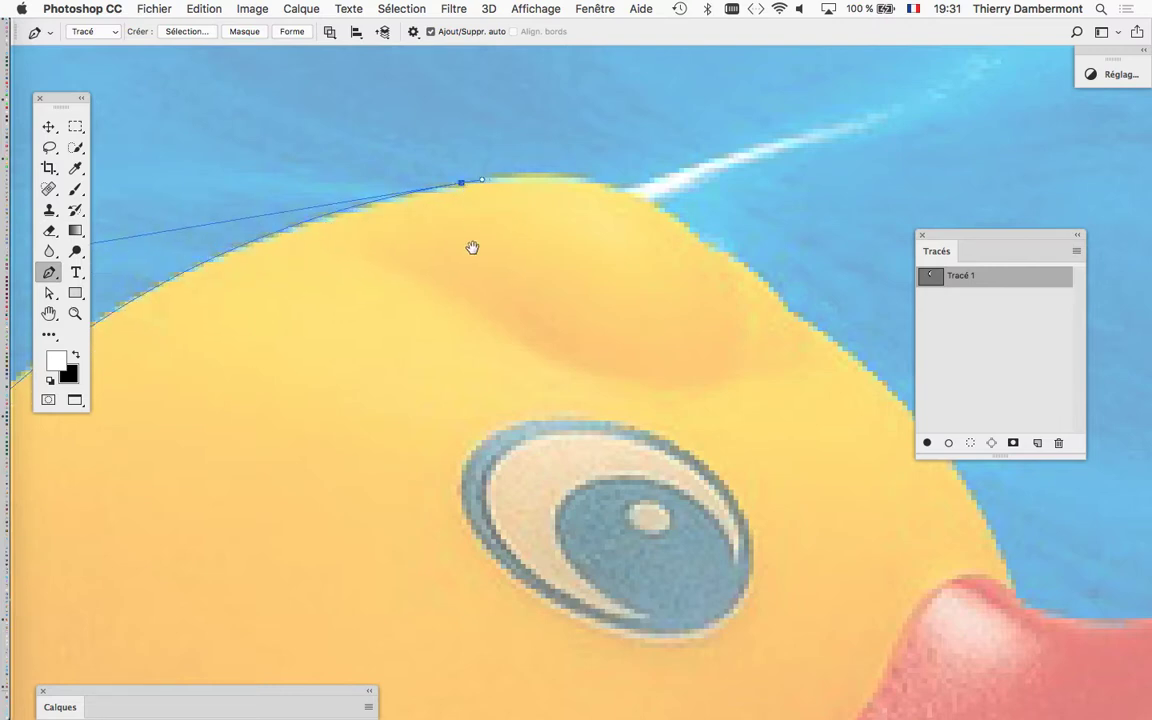
drag(470, 247, 887, 224)
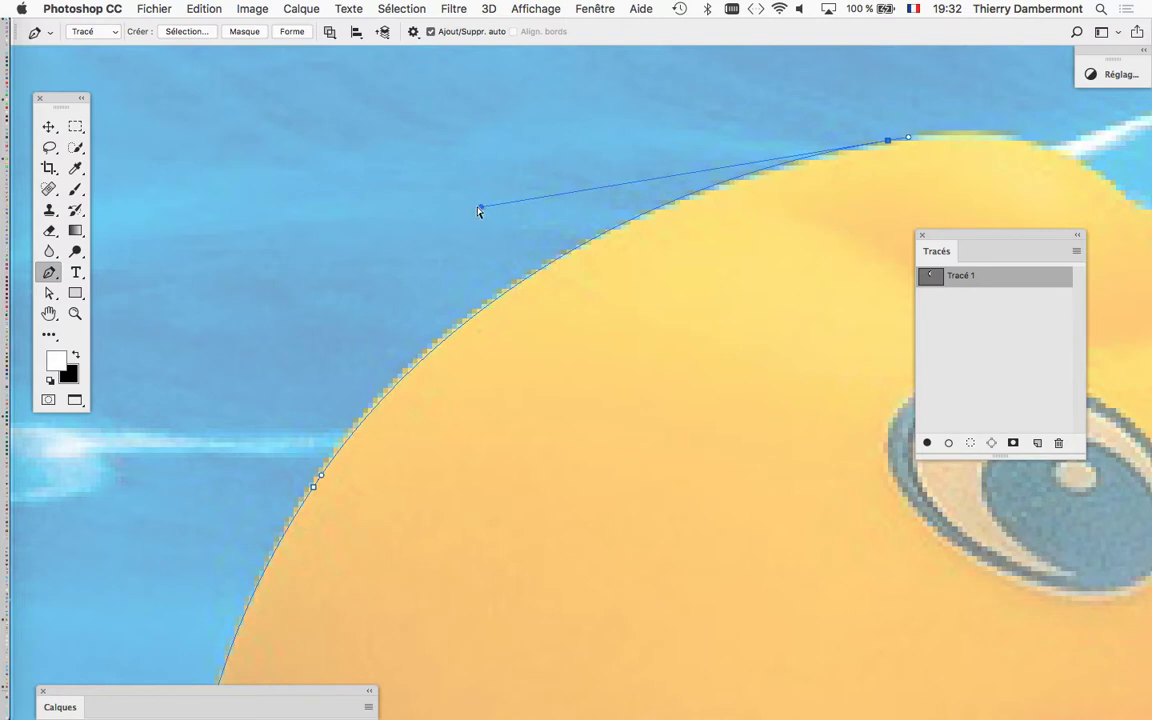
mouse_move(480, 207)
mouse_down()
mouse_move(535, 222)
mouse_move(484, 205)
mouse_up()
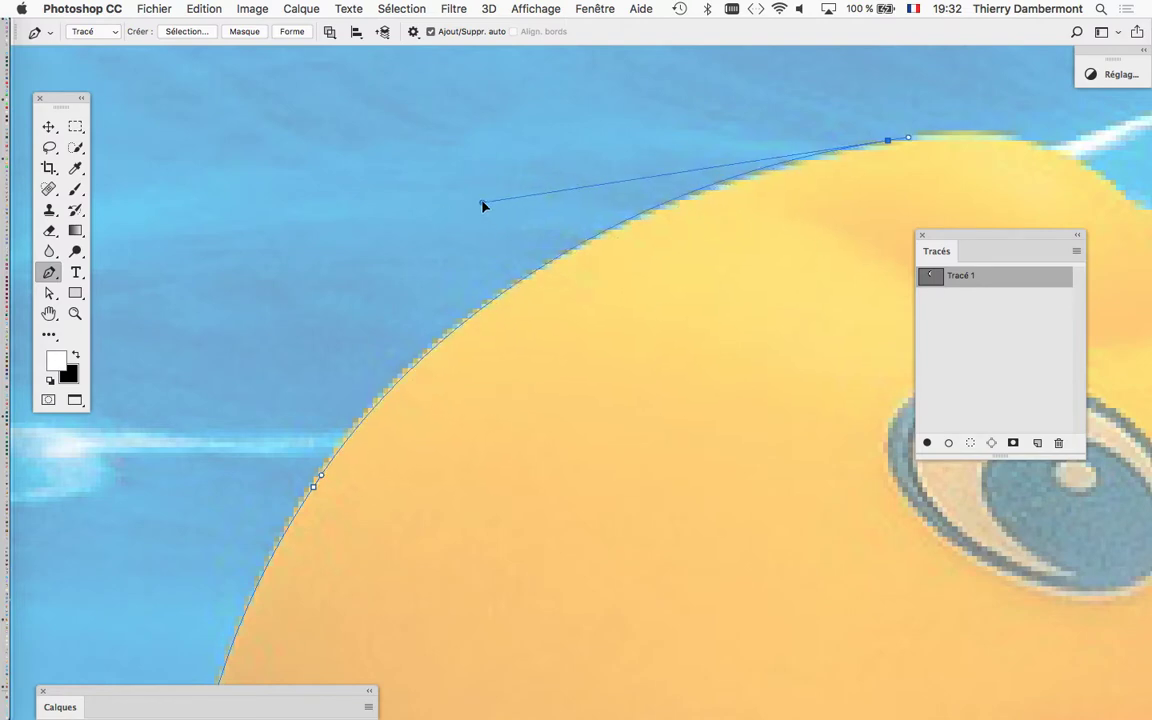
drag(663, 257, 193, 334)
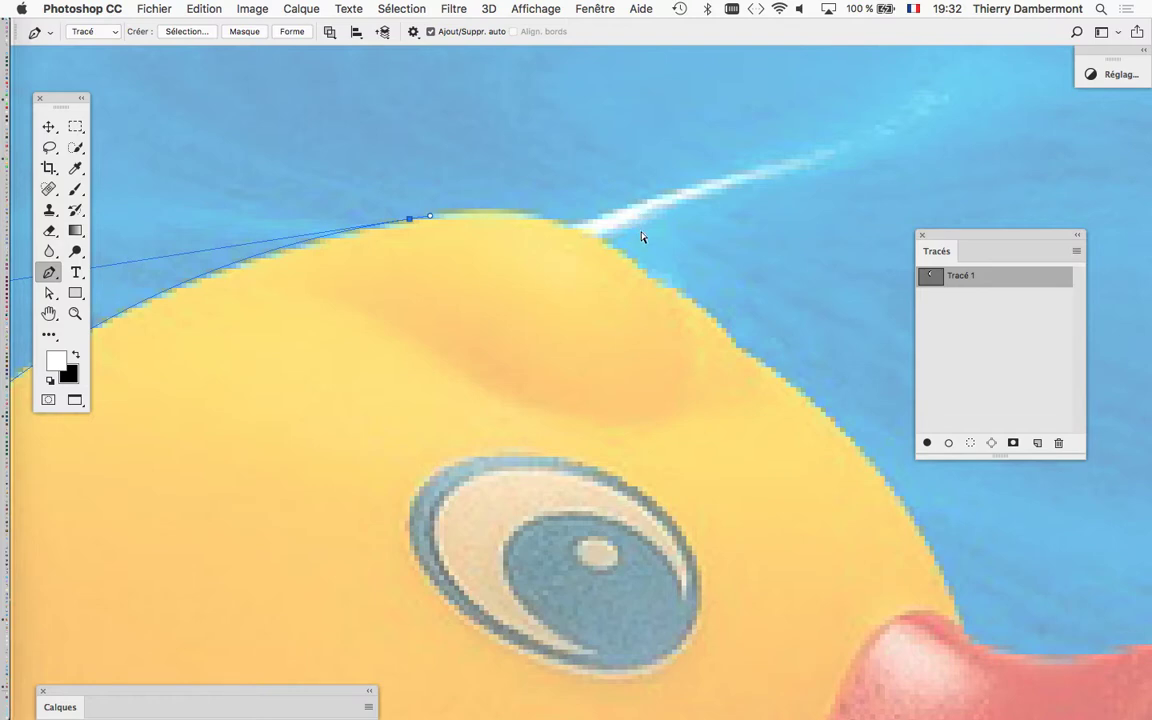
super+click(684, 160)
click(661, 288)
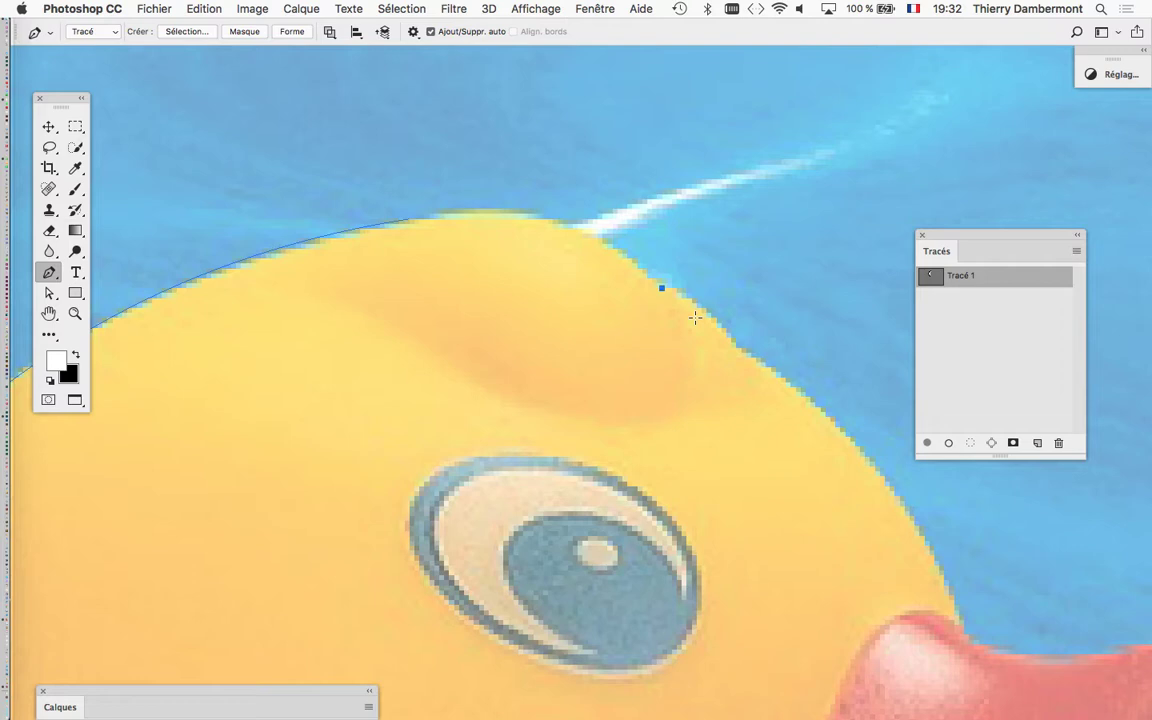
key(super+z)
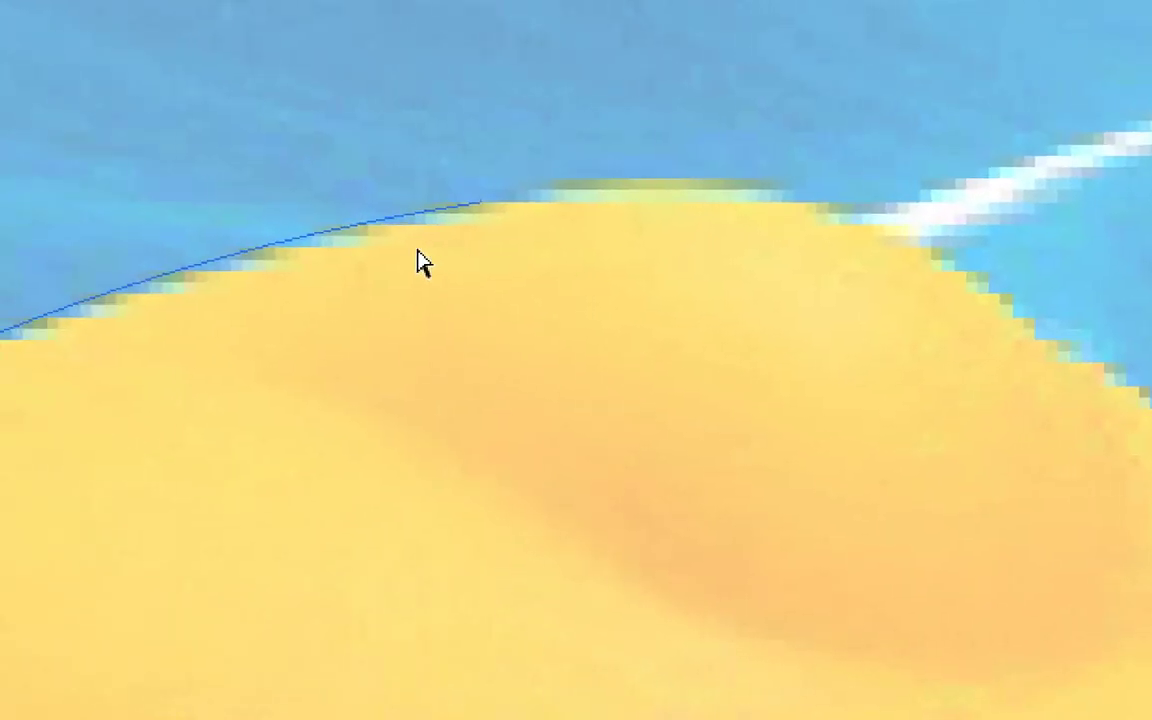
Step: Resume the path from its last anchor and add a curved anchor on the duck's head just past the white streak
click(292, 247)
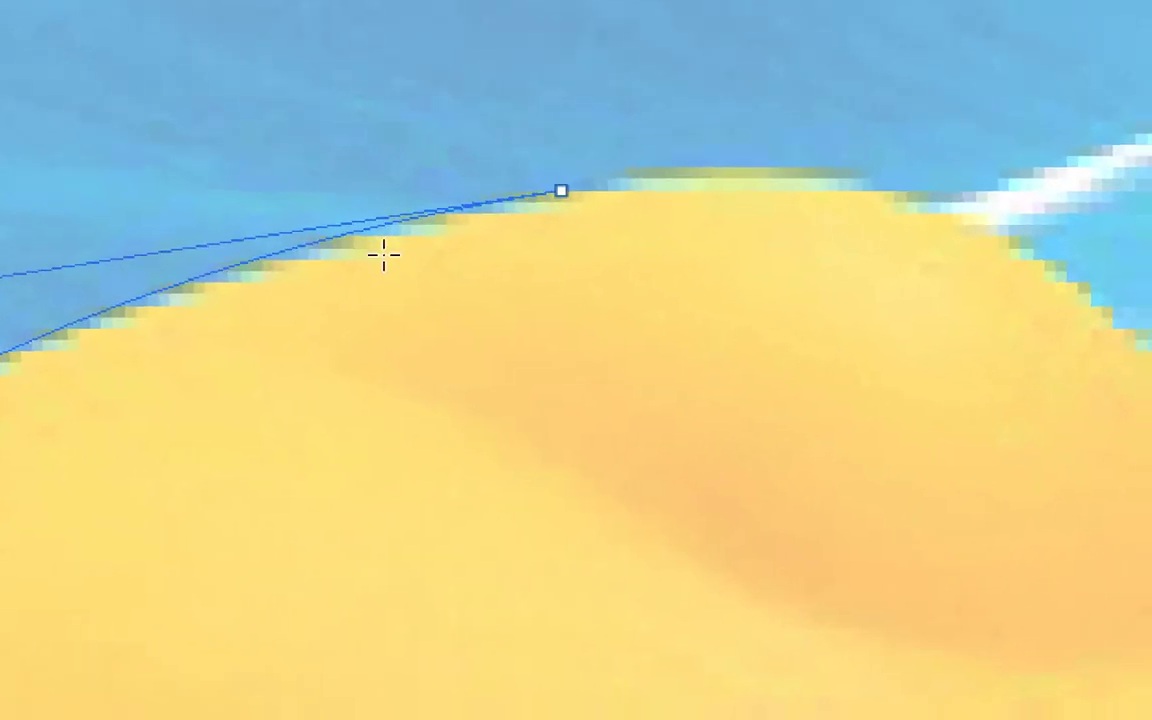
click(437, 234)
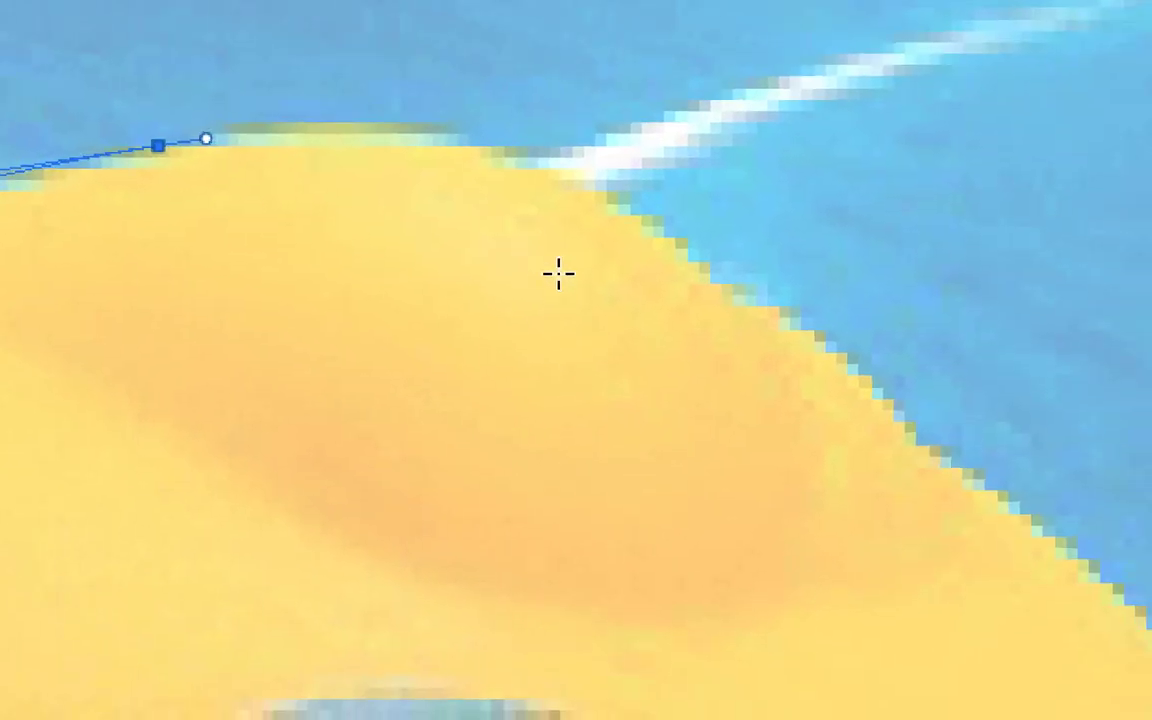
drag(966, 336, 994, 357)
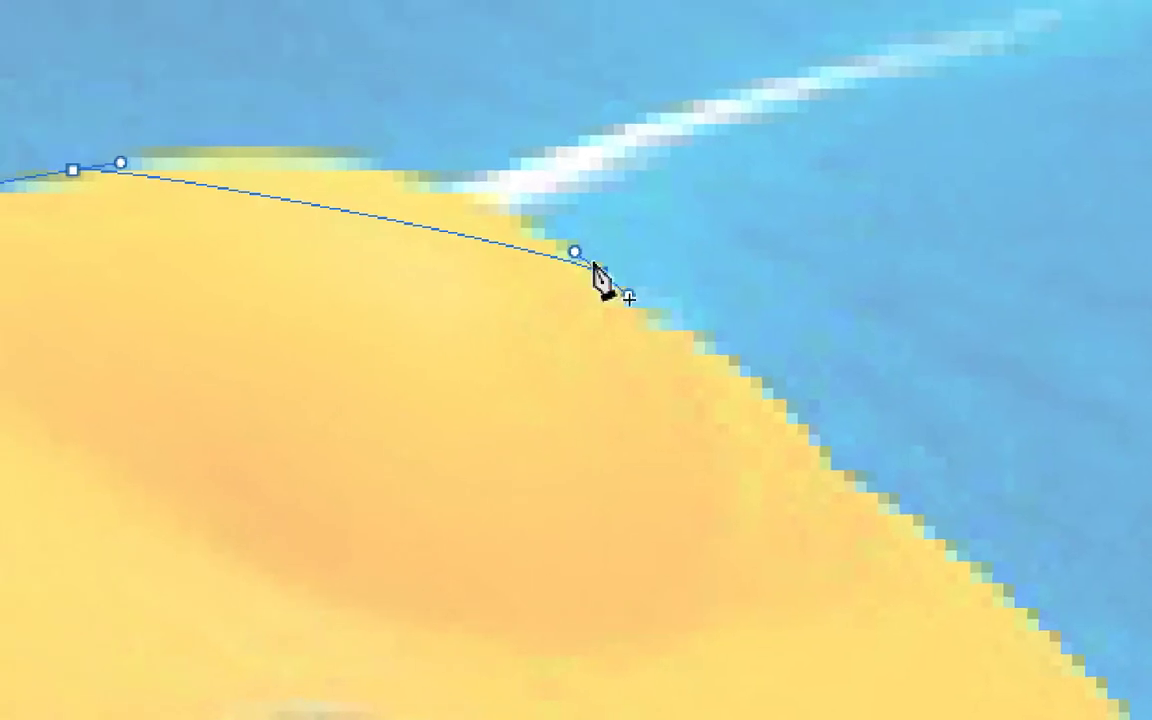
drag(550, 229, 427, 105)
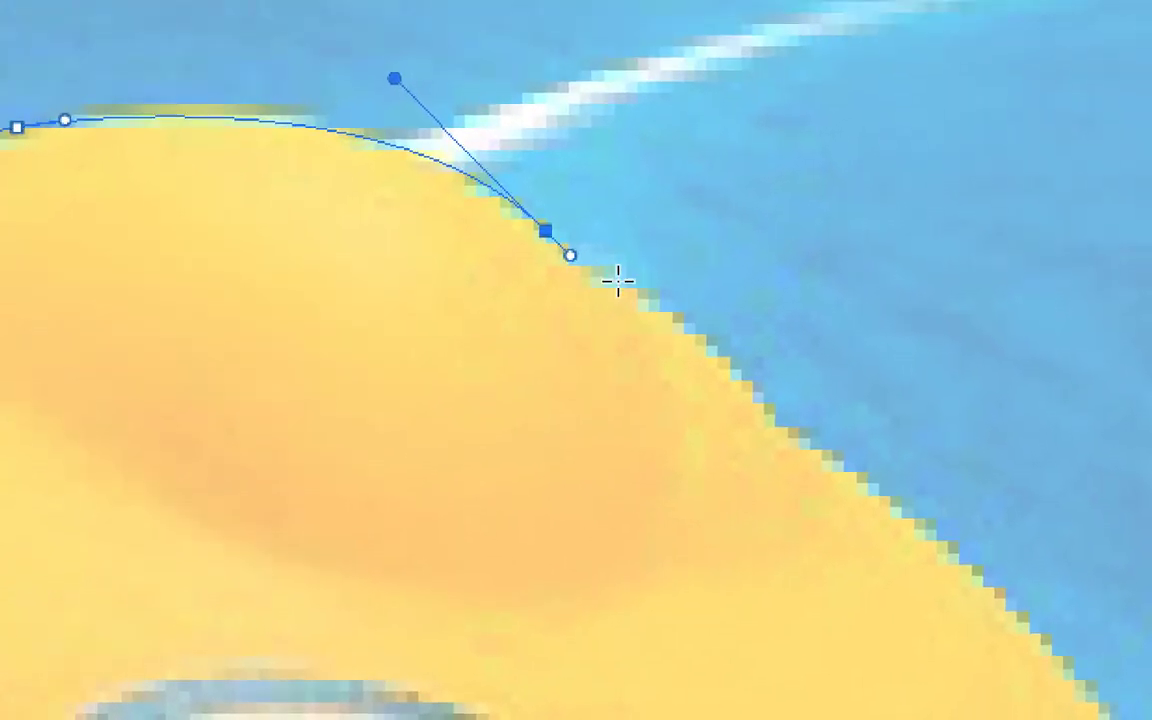
Step: Add two smooth anchors along the dip and bump behind the streak, and adjust the second anchor's handles to the outline
drag(591, 215, 617, 221)
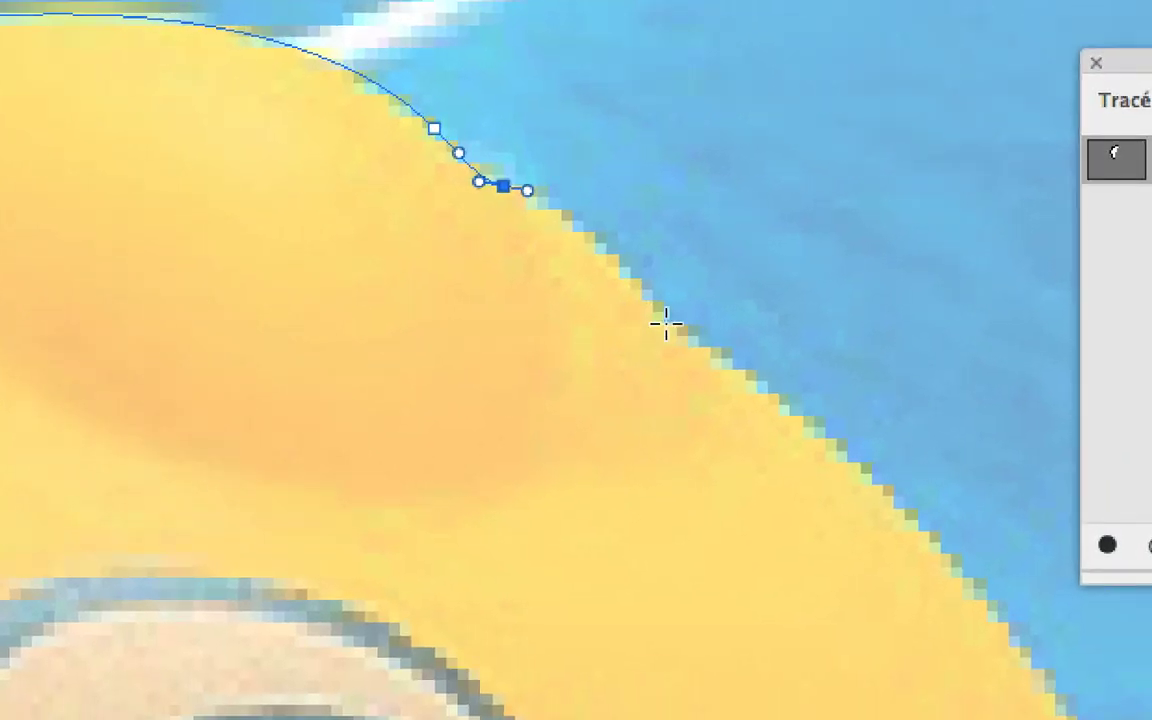
drag(666, 323, 676, 347)
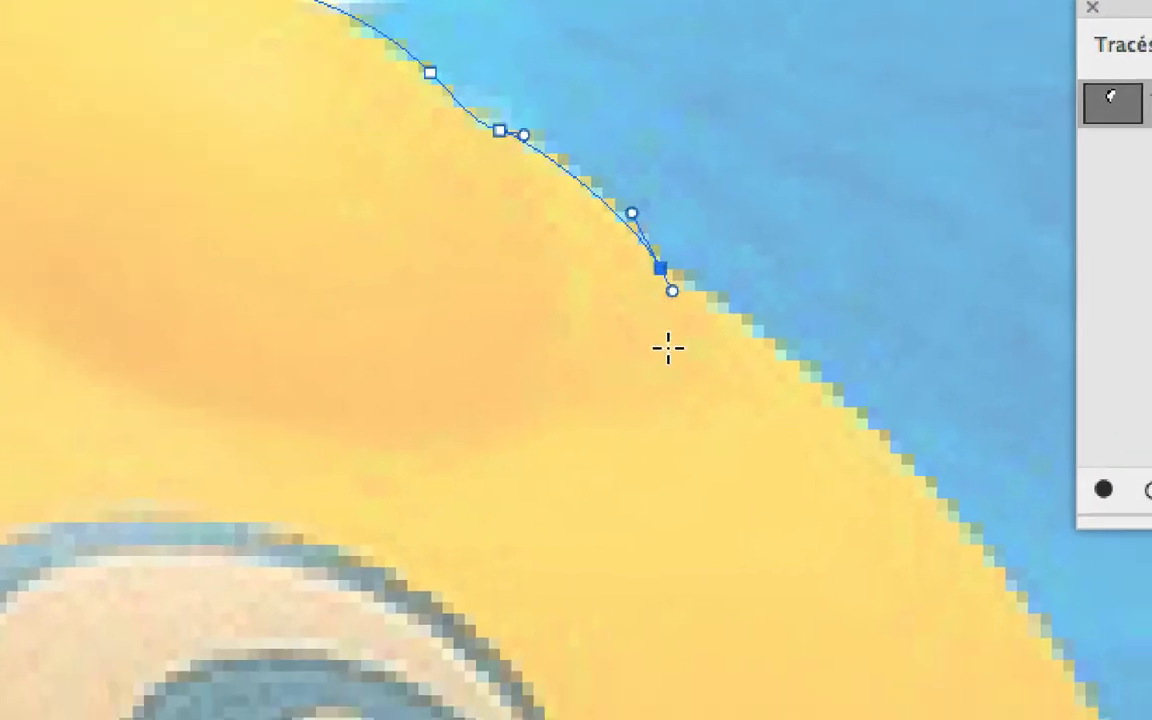
scroll(669, 382, down, 2)
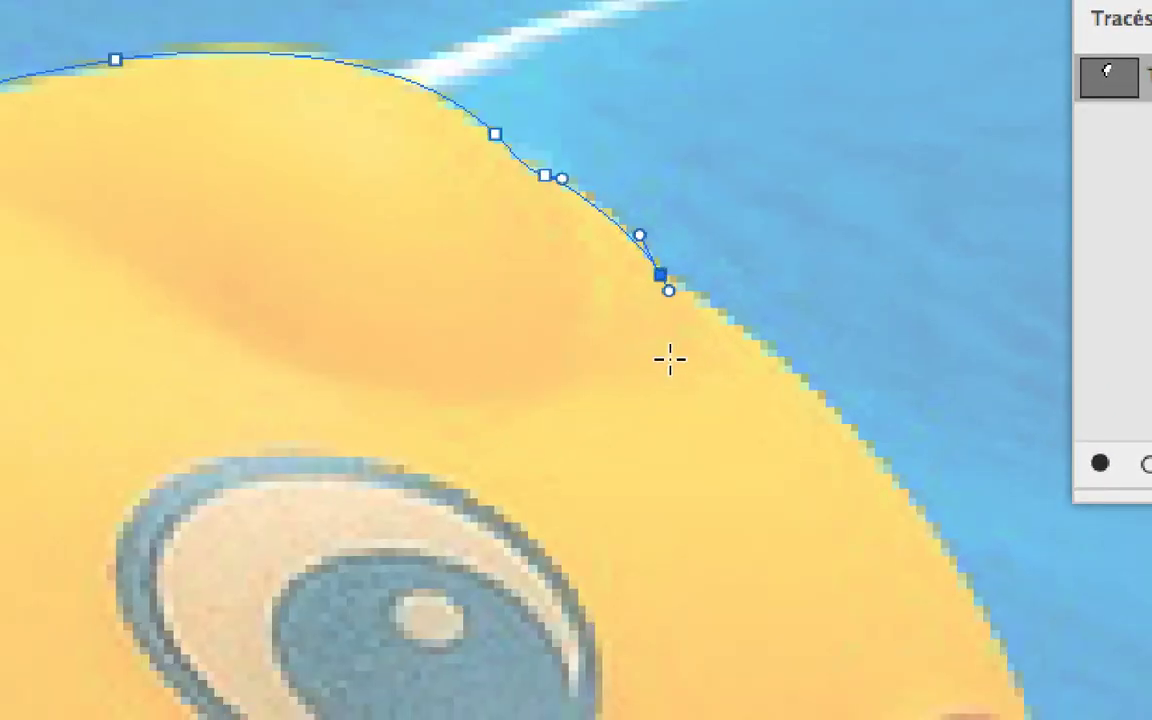
drag(669, 357, 566, 309)
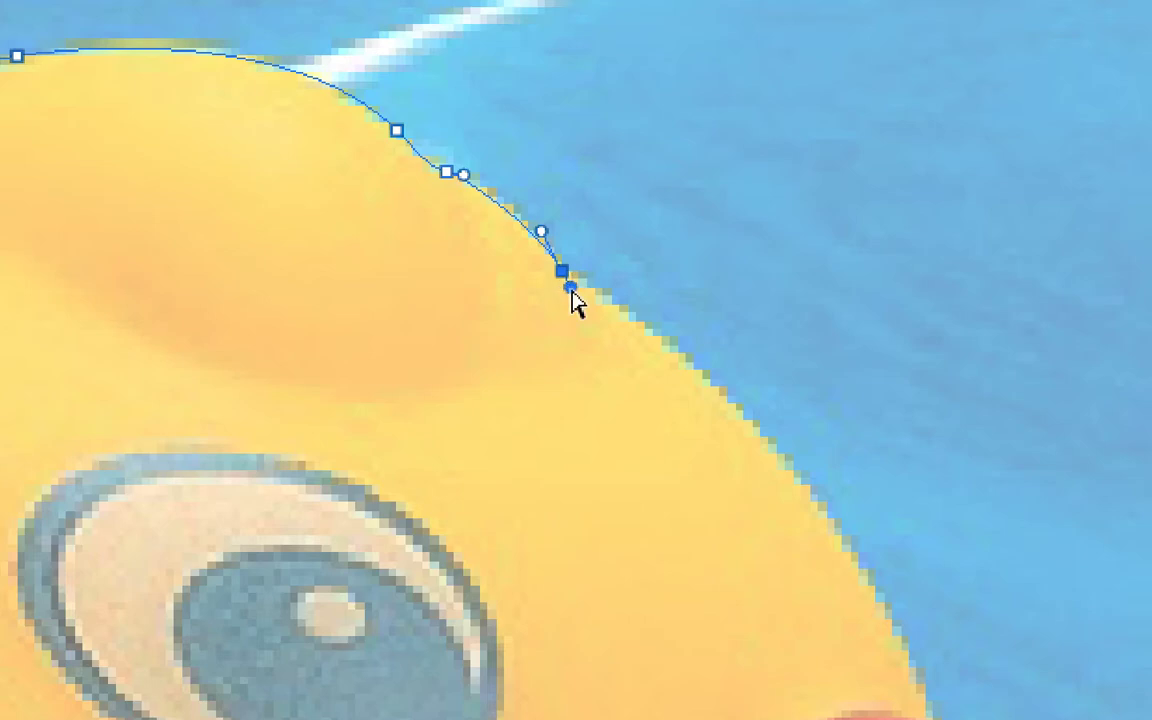
drag(570, 287, 521, 234)
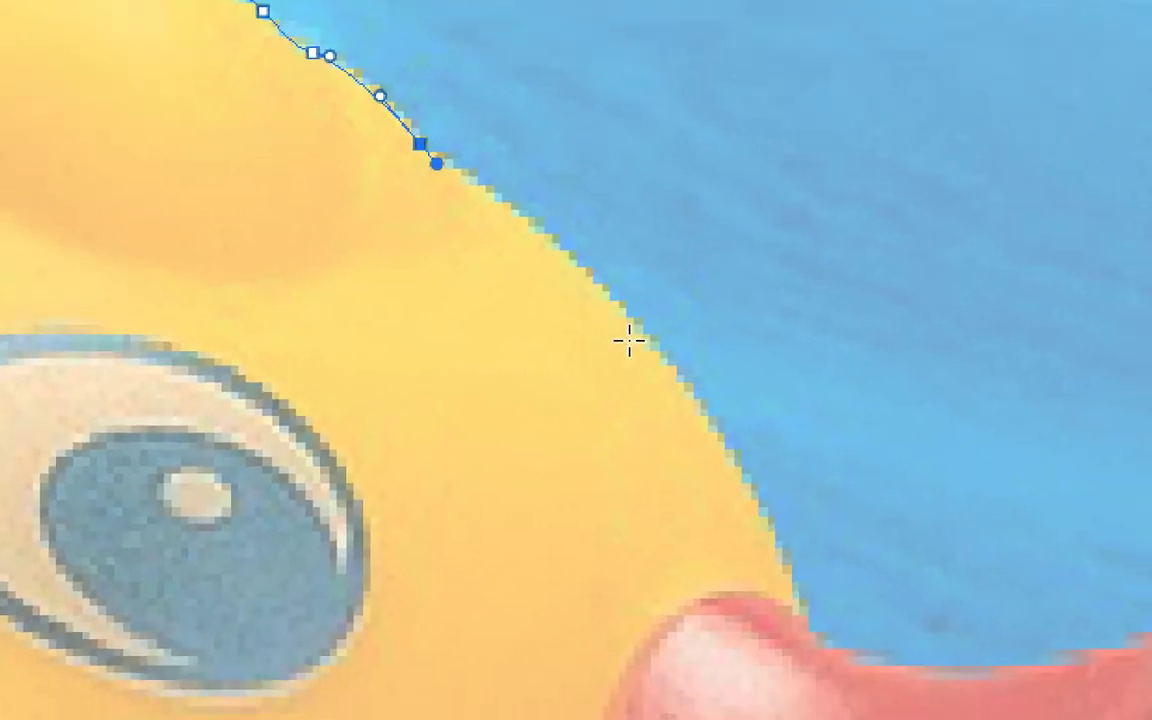
Step: Add a smooth anchor lower on the duck's forehead and shape its handle to follow the curved edge
click(736, 462)
drag(645, 358, 573, 230)
drag(625, 328, 624, 328)
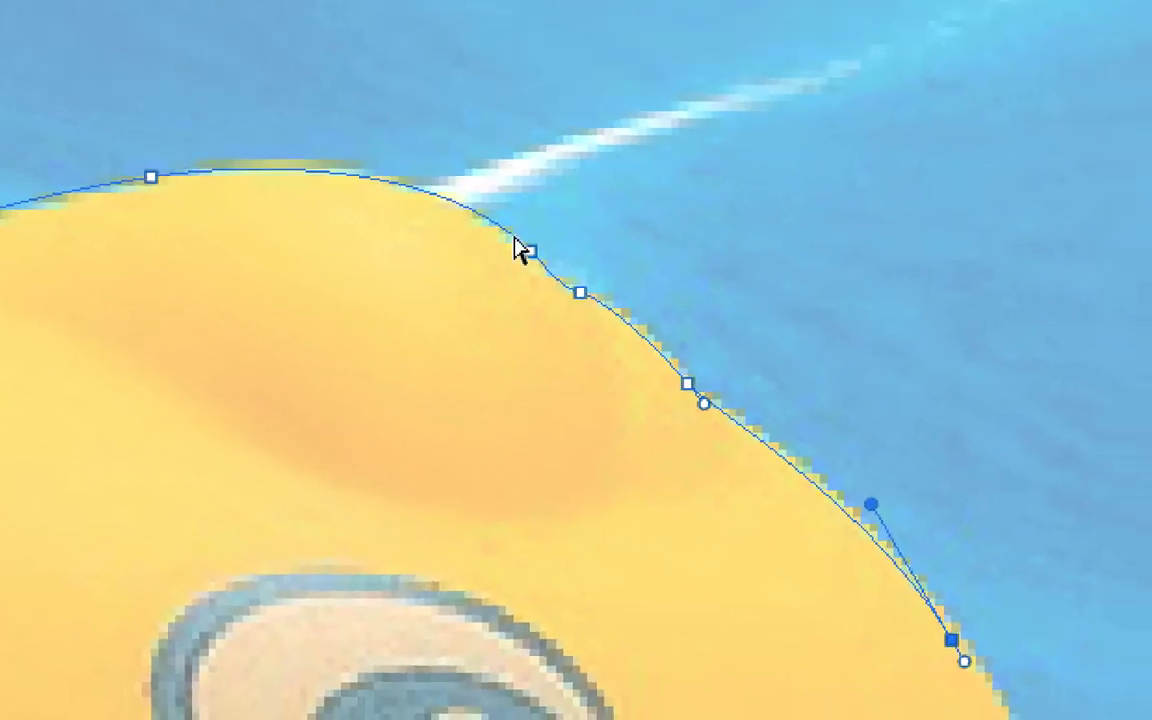
click(521, 245)
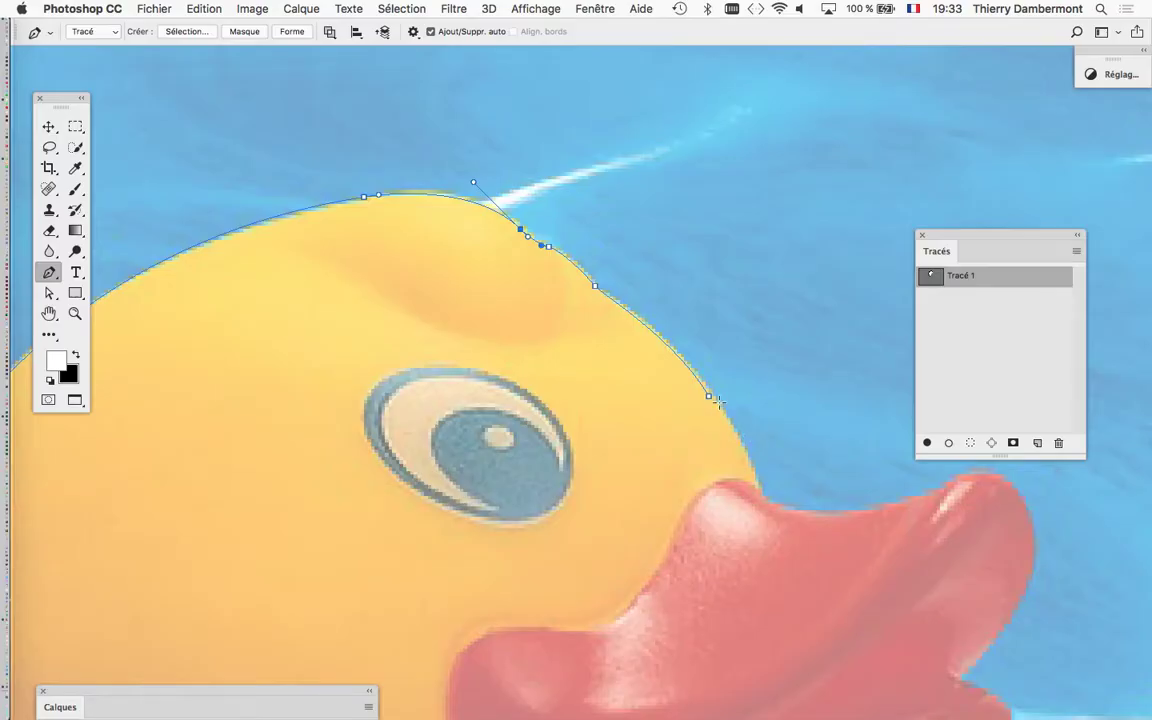
Step: Place a smooth anchor where the forehead meets the beak and move the preceding forehead anchor onto the outline
scroll(717, 400, up, 5)
drag(648, 425, 432, 245)
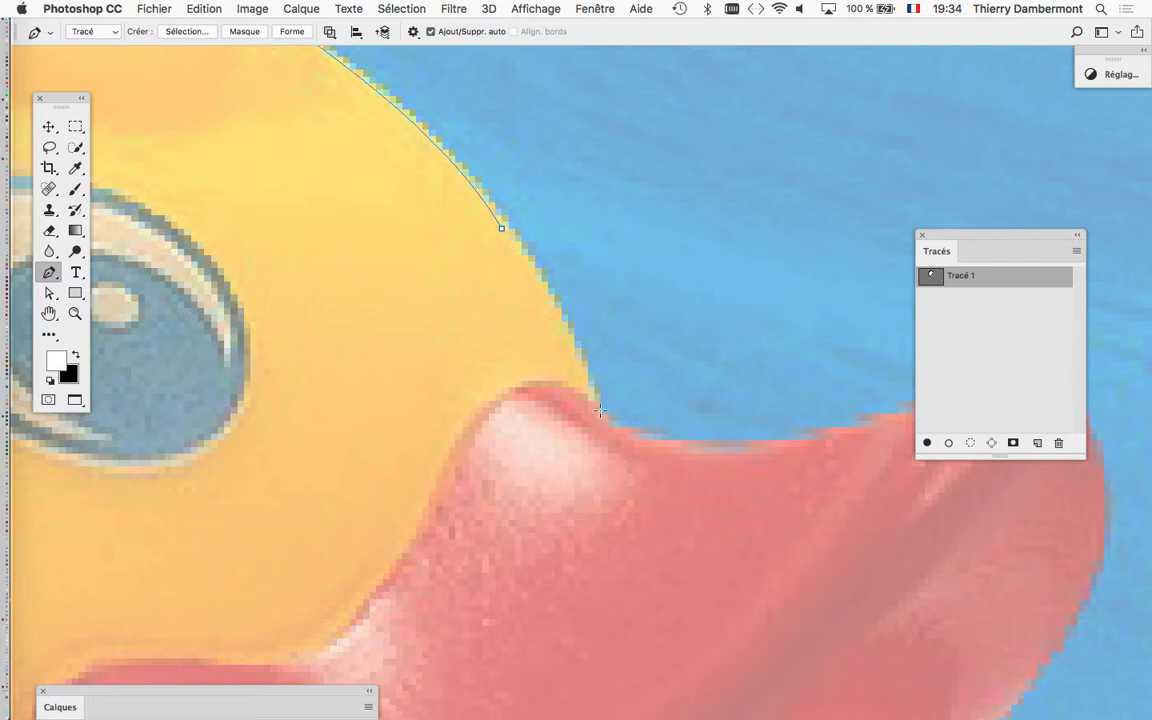
drag(600, 404, 601, 415)
super+click(502, 230)
mouse_move(510, 245)
mouse_down()
mouse_move(519, 255)
mouse_move(501, 222)
mouse_up()
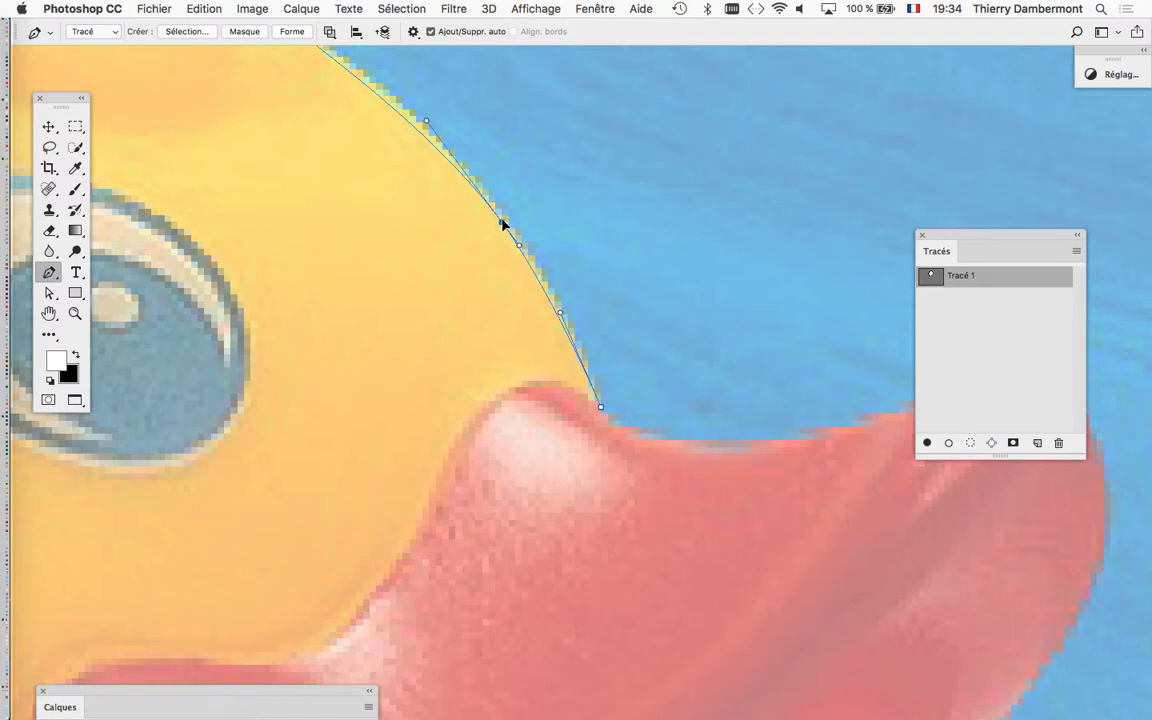
super+click(600, 407)
Step: Continue the path along the beak's upper edge with three smooth anchors, pulling their handles to match the curve up to the rounded tip
scroll(628, 440, up, 3)
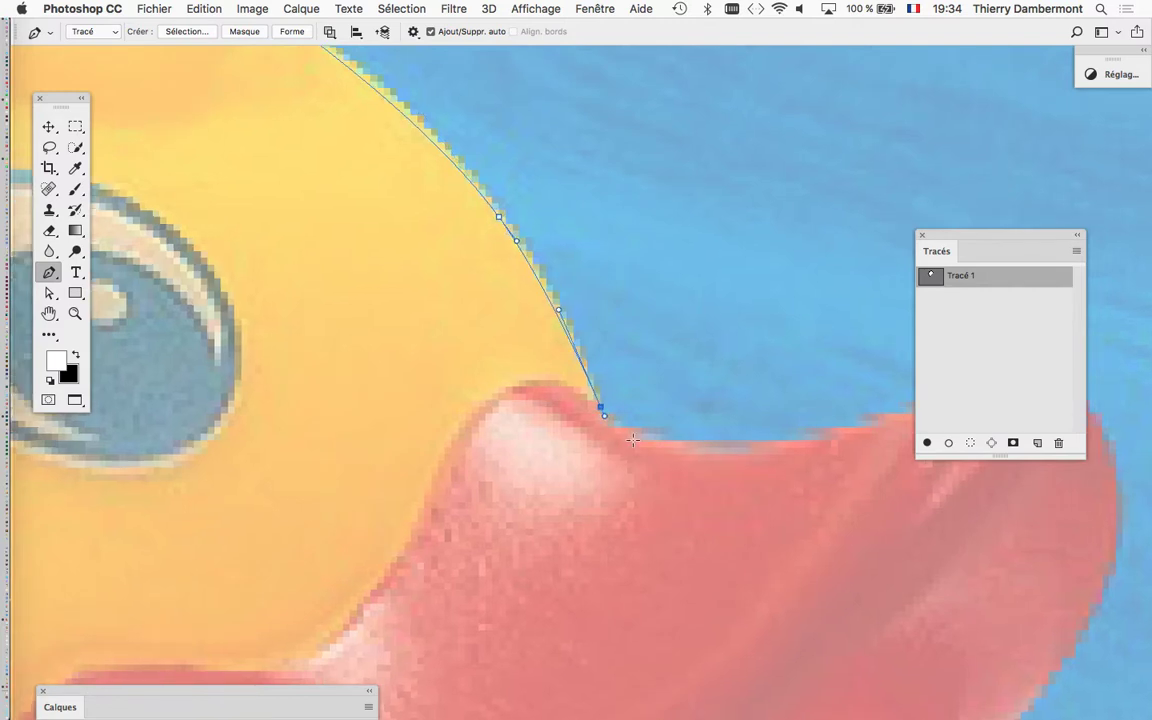
drag(652, 440, 359, 432)
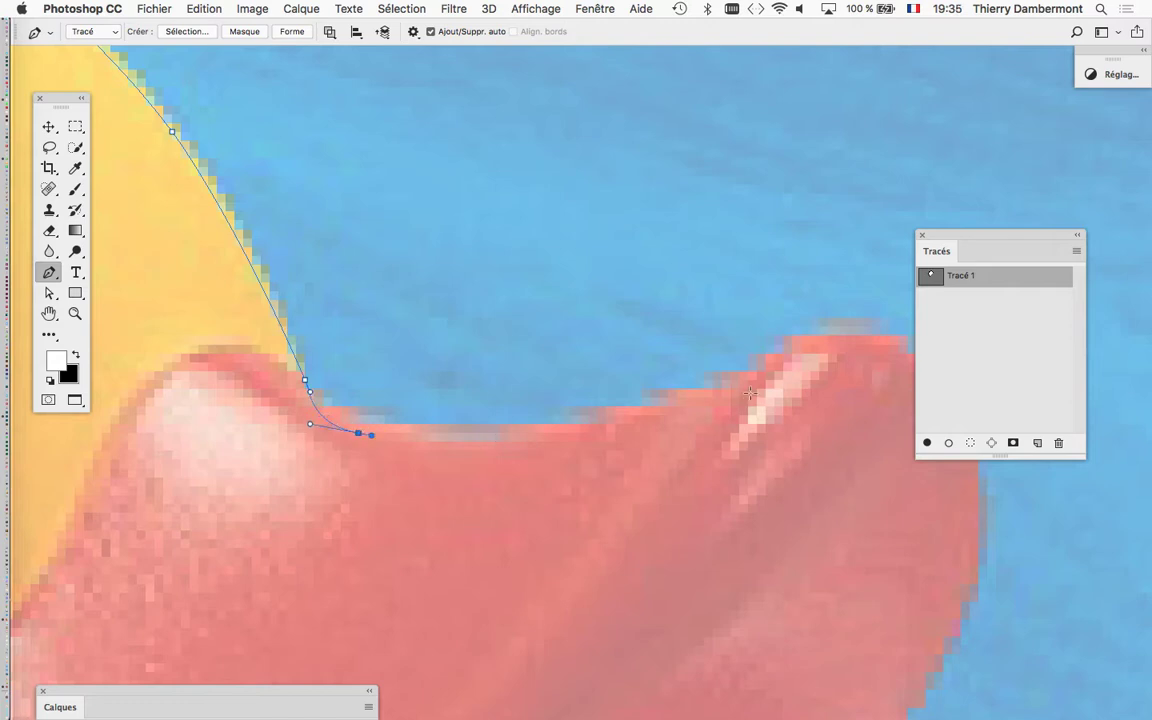
mouse_move(748, 379)
mouse_down()
mouse_move(758, 378)
mouse_move(702, 416)
mouse_move(609, 452)
mouse_move(510, 452)
mouse_up()
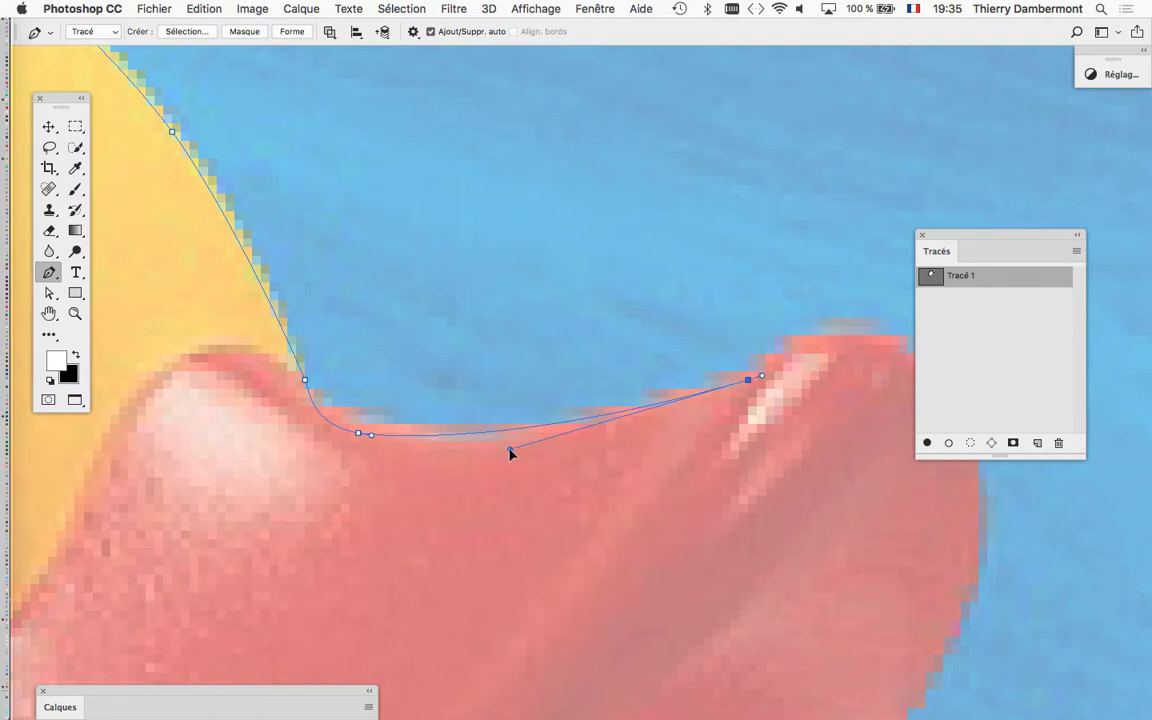
scroll(542, 456, right, 5)
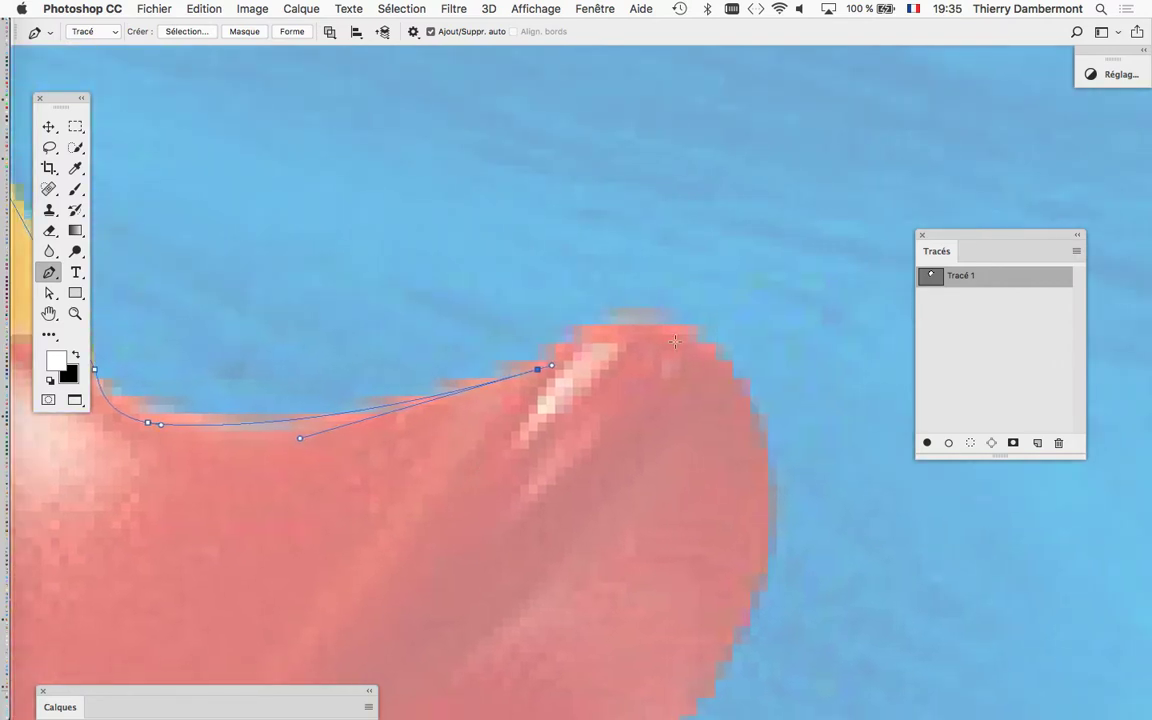
drag(686, 333, 625, 311)
Step: Try to nudge the beak-tip anchor and its outgoing handle by very small amounts
mouse_move(689, 334)
mouse_down()
mouse_move(696, 350)
mouse_move(689, 333)
mouse_up()
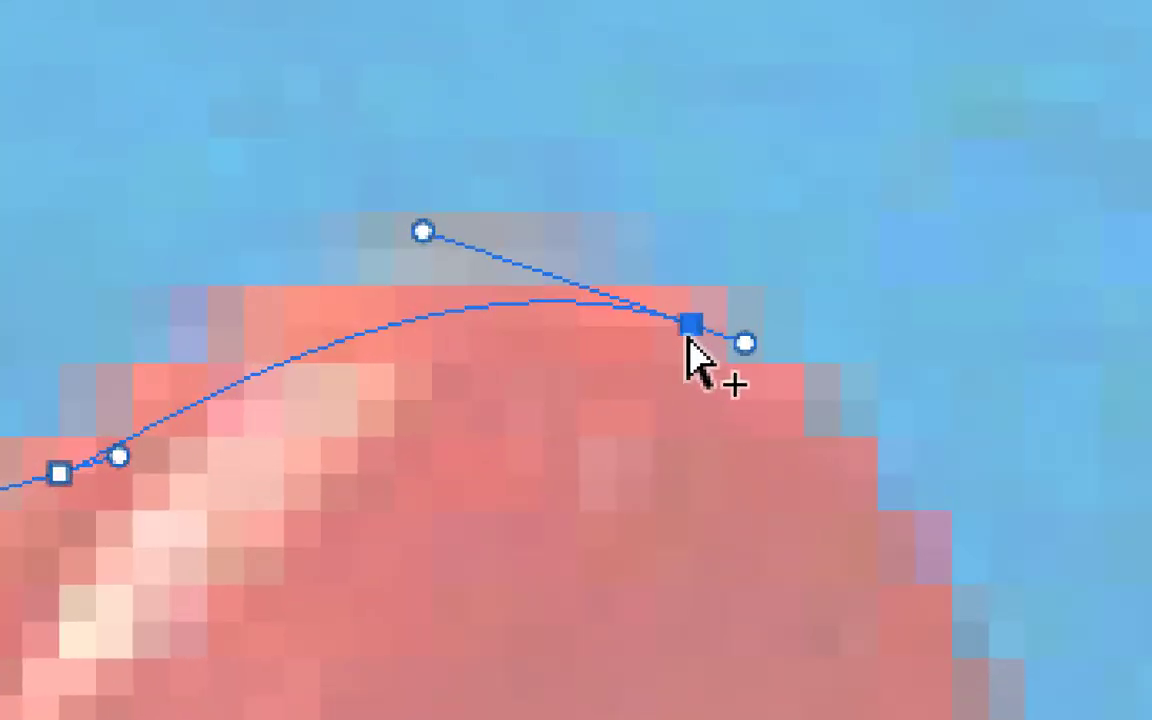
click(739, 343)
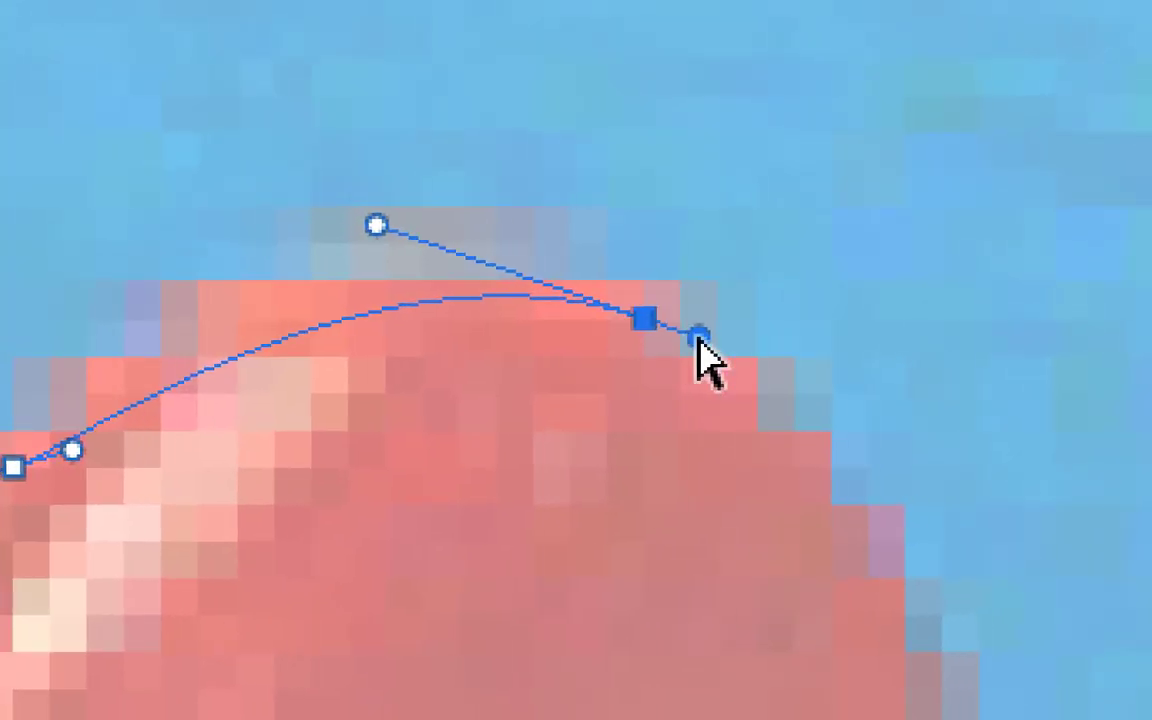
mouse_move(740, 343)
mouse_down()
mouse_move(770, 331)
mouse_move(741, 343)
mouse_up()
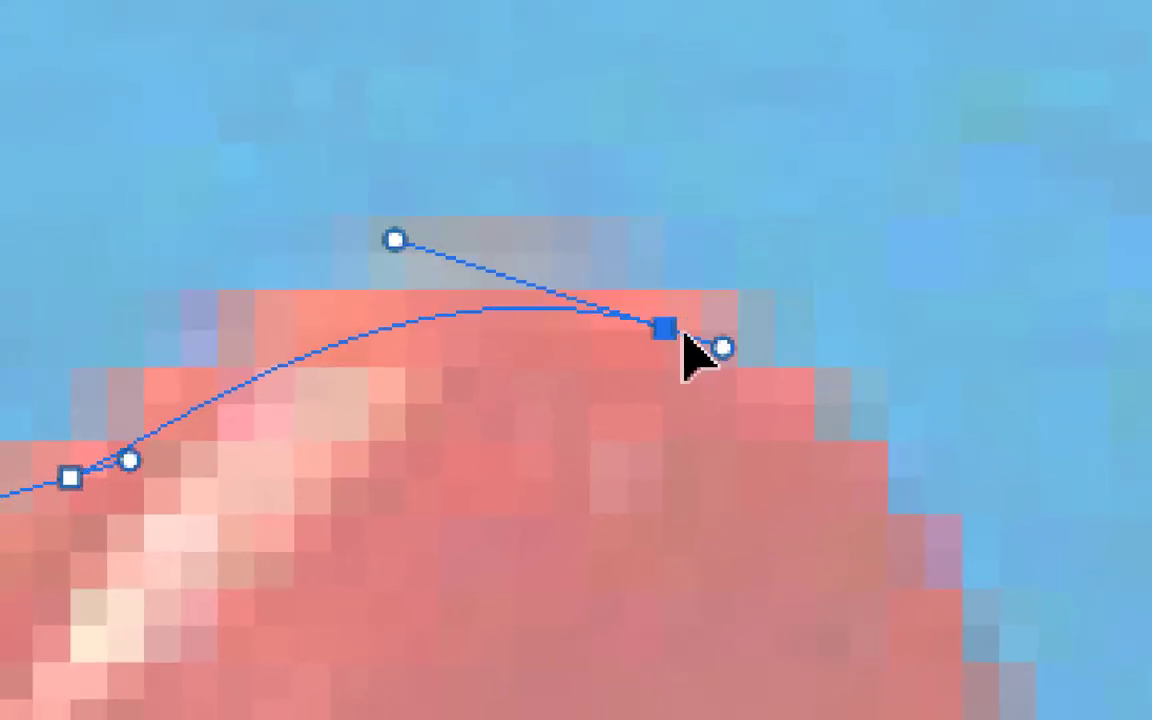
drag(689, 336, 689, 332)
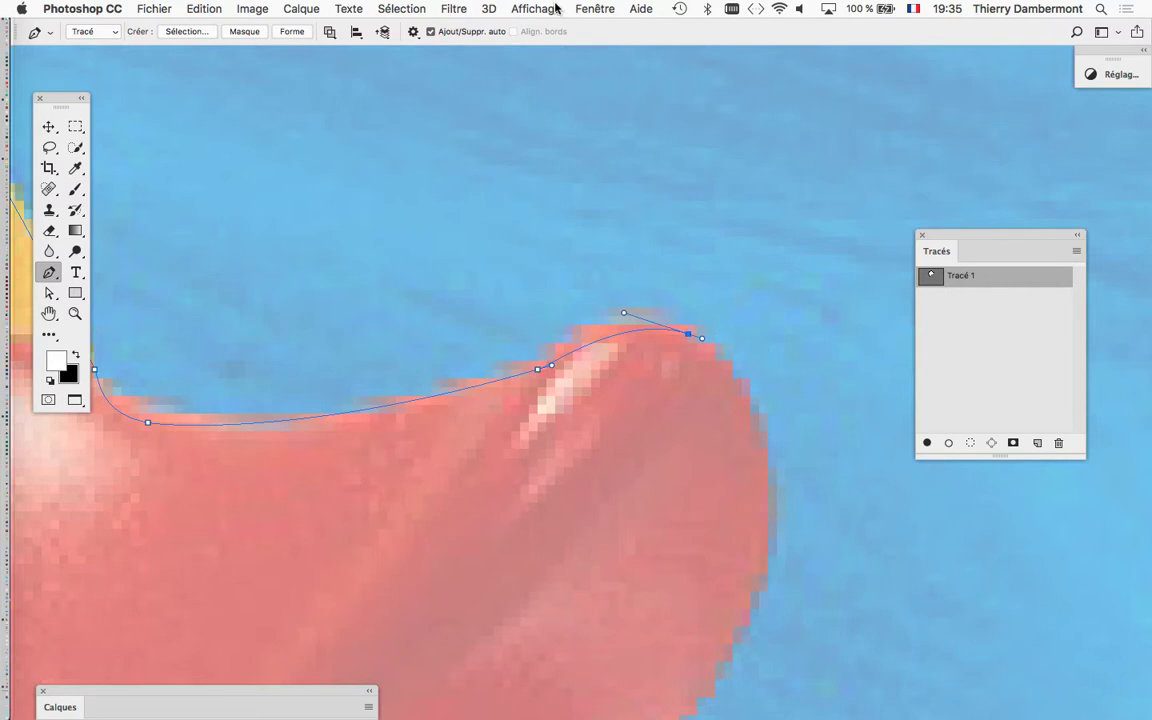
Step: Turn off snapping (Magnétisme) and set its snap-to targets to Sans
click(554, 9)
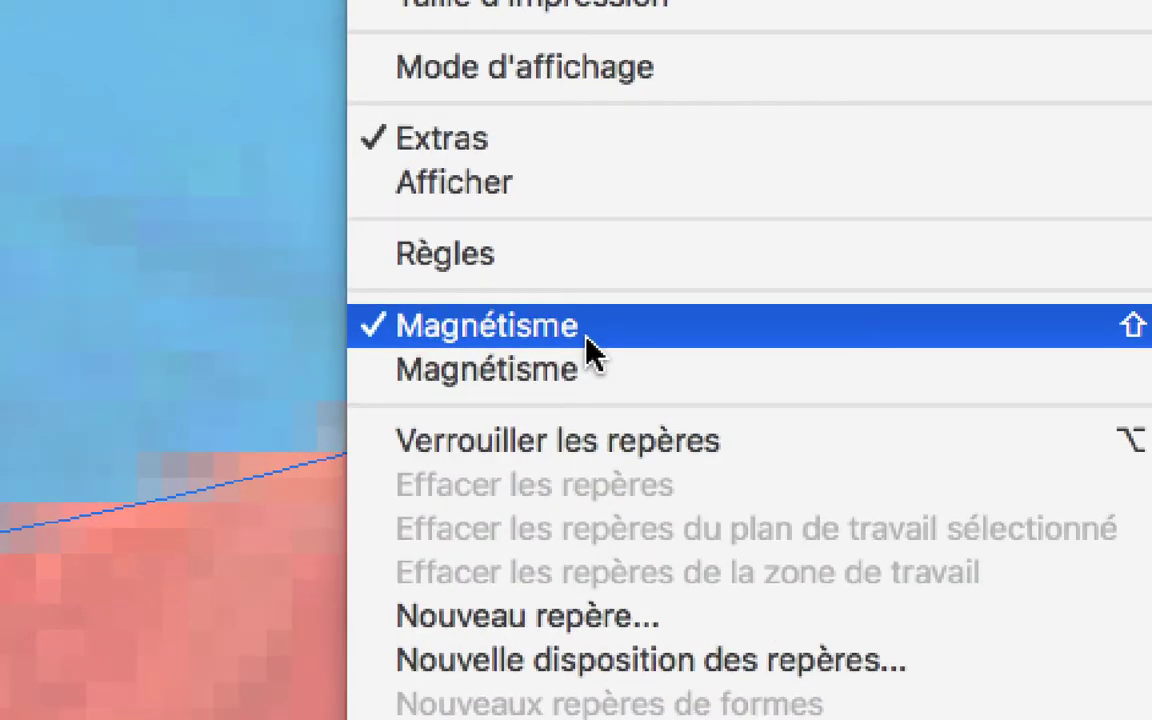
click(587, 327)
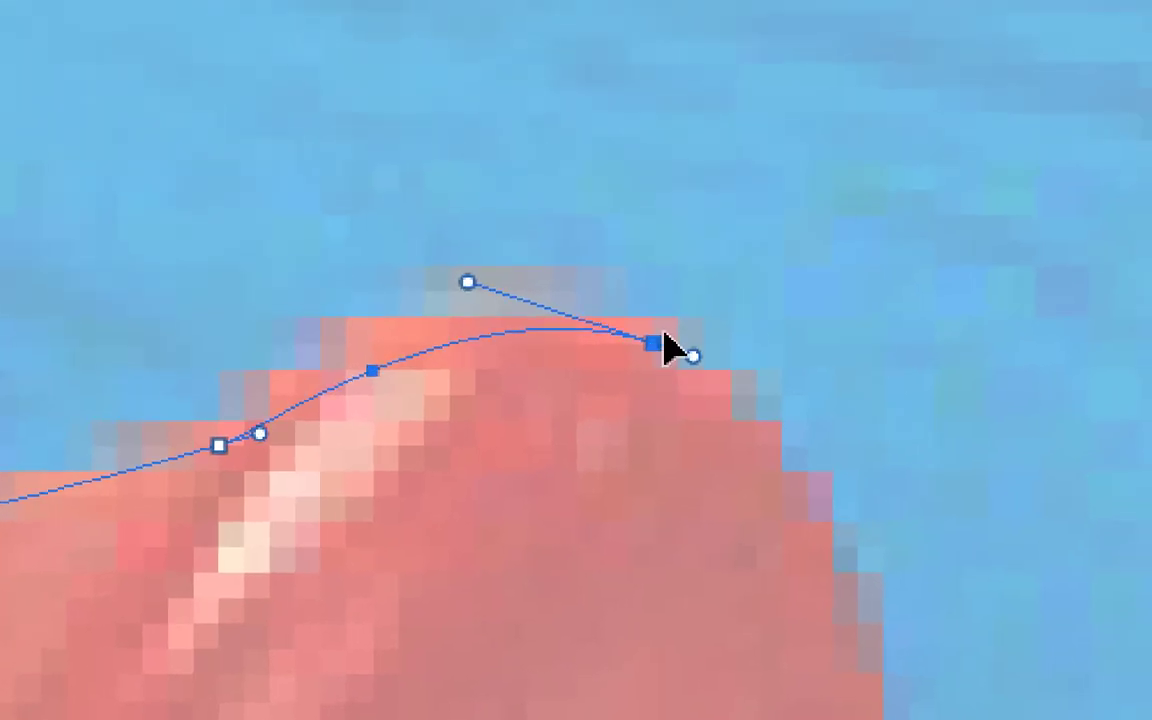
drag(663, 335, 667, 335)
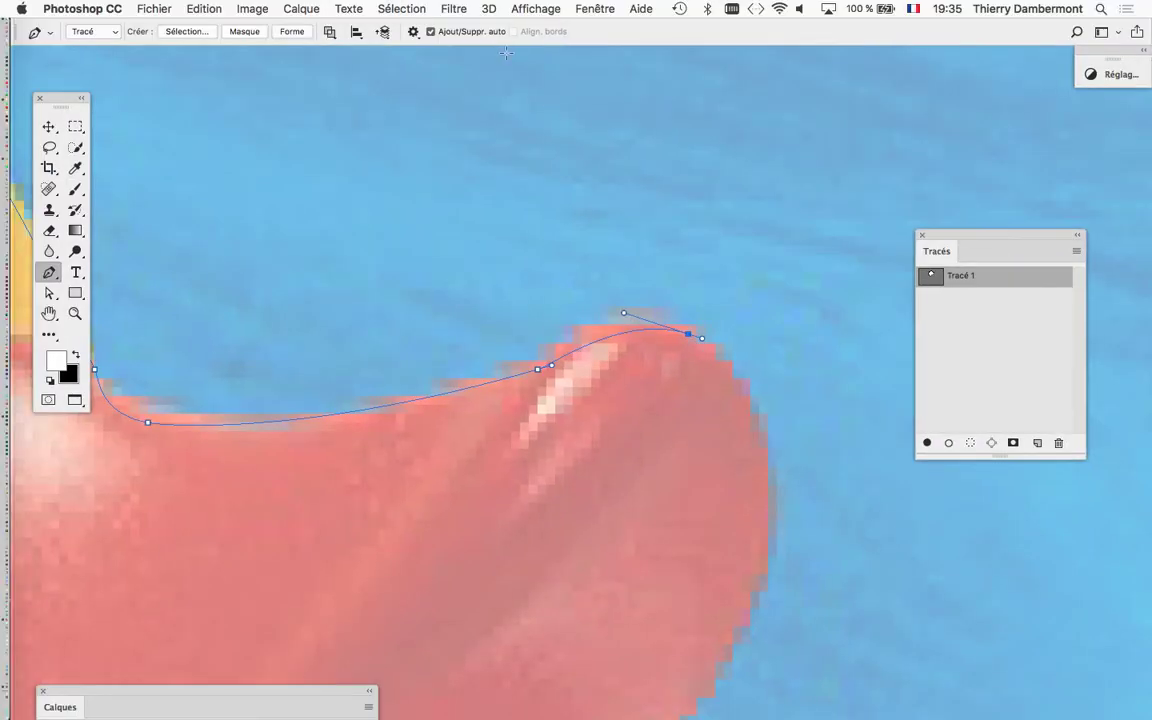
click(510, 8)
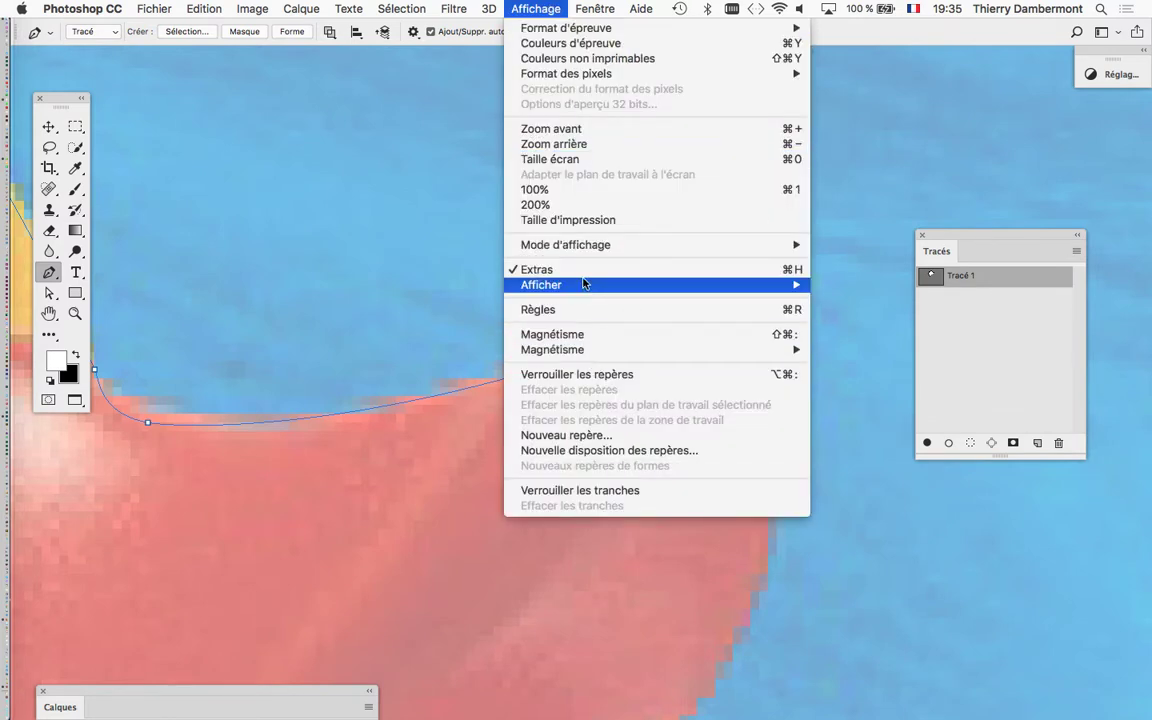
mouse_move(584, 285)
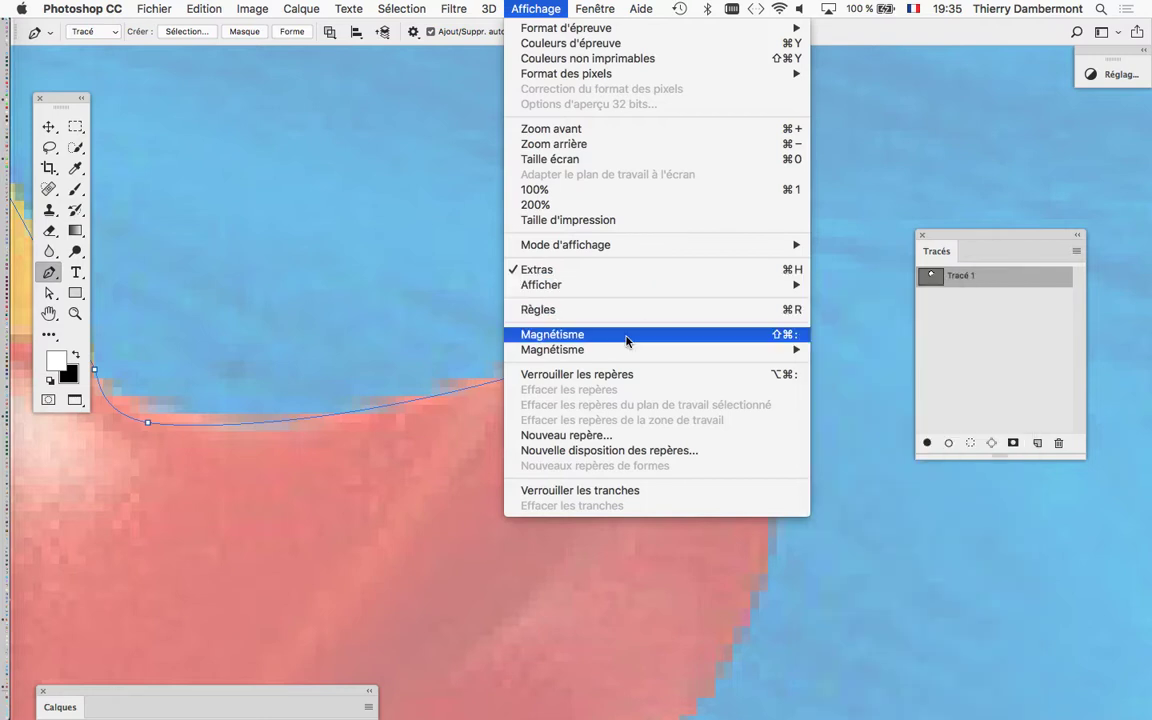
mouse_move(629, 352)
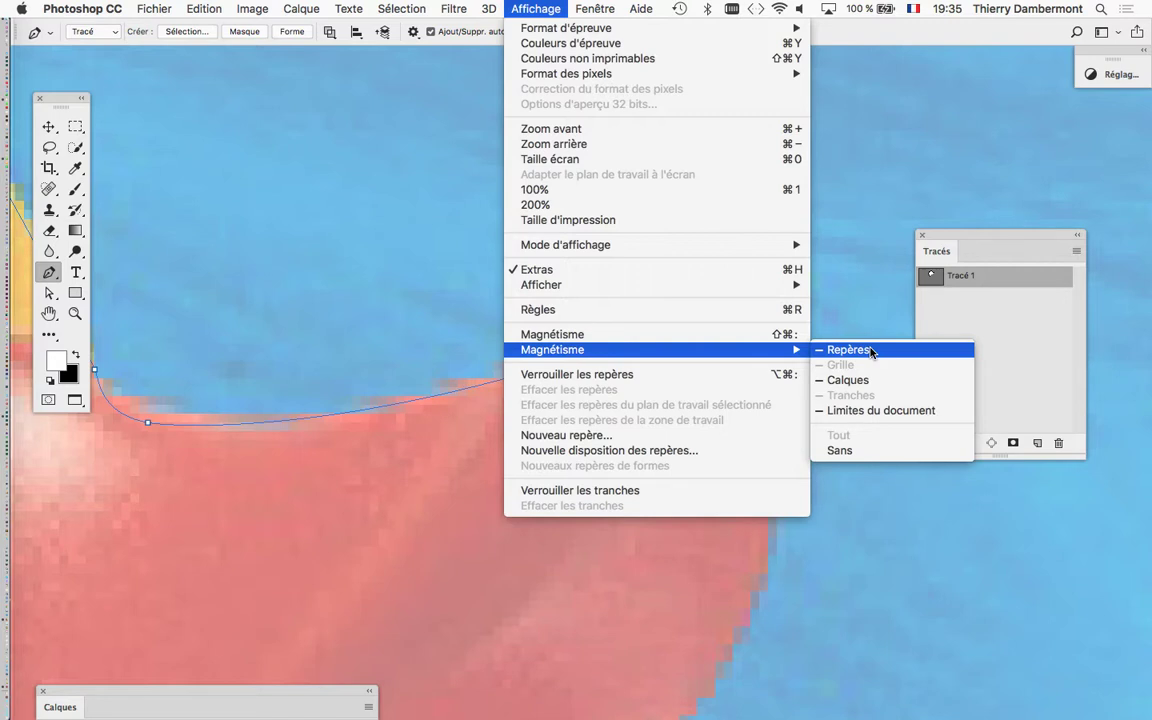
click(839, 450)
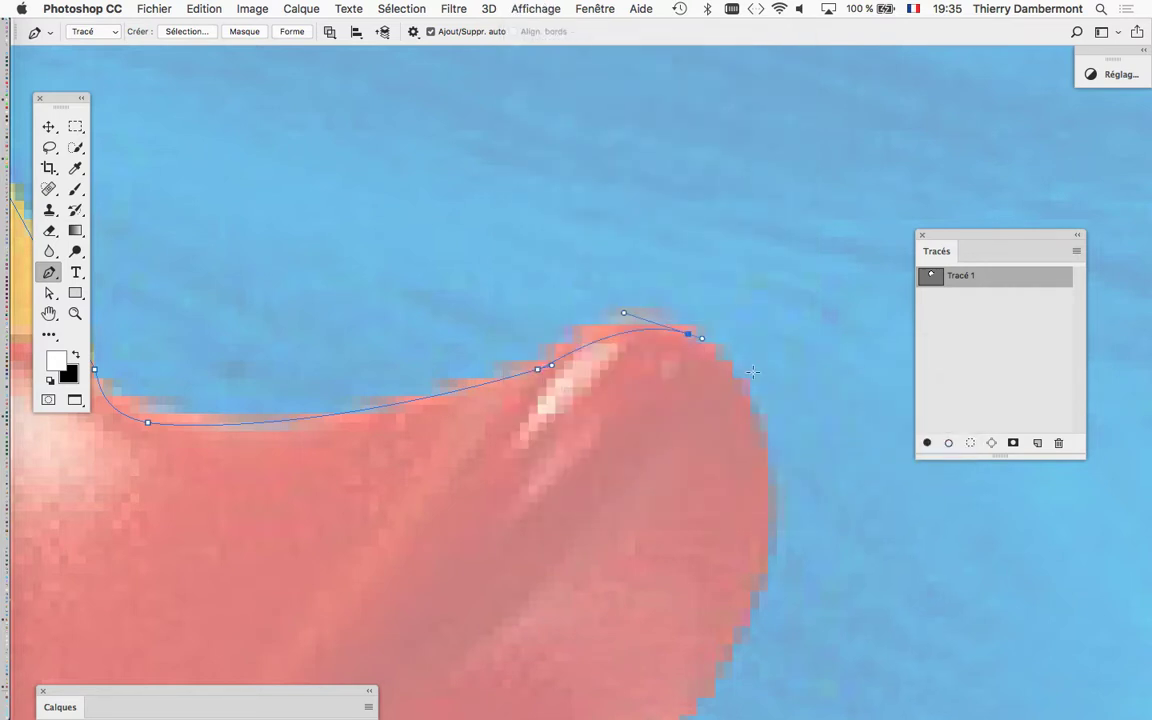
Step: Hide the on-canvas extras, including the path outline on the beak
click(689, 335)
click(535, 10)
click(607, 272)
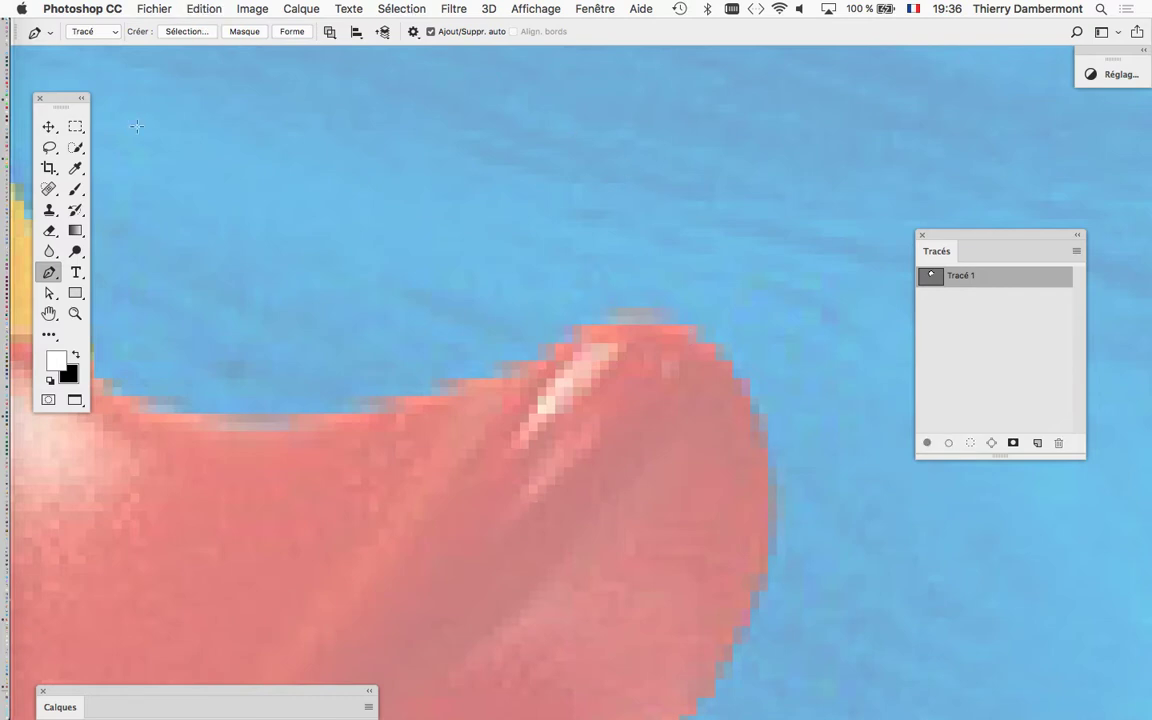
Step: Show the on-canvas extras again, including the path outline on the beak
key(super+h)
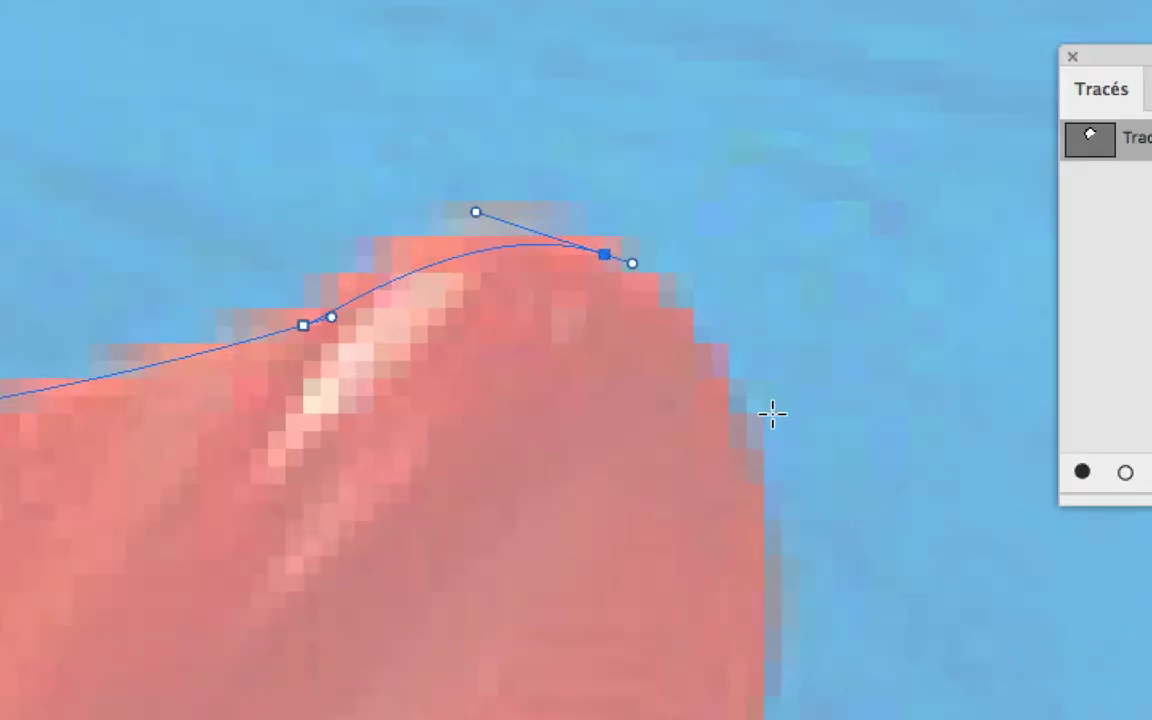
drag(771, 415, 755, 285)
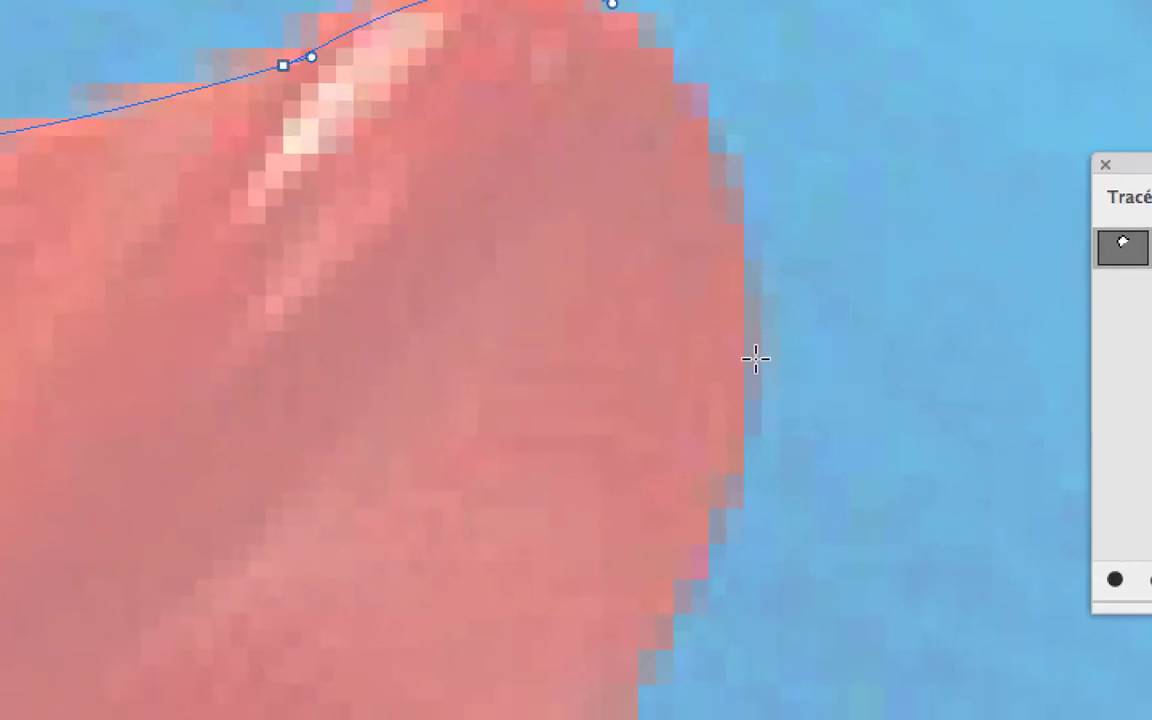
drag(757, 348, 756, 378)
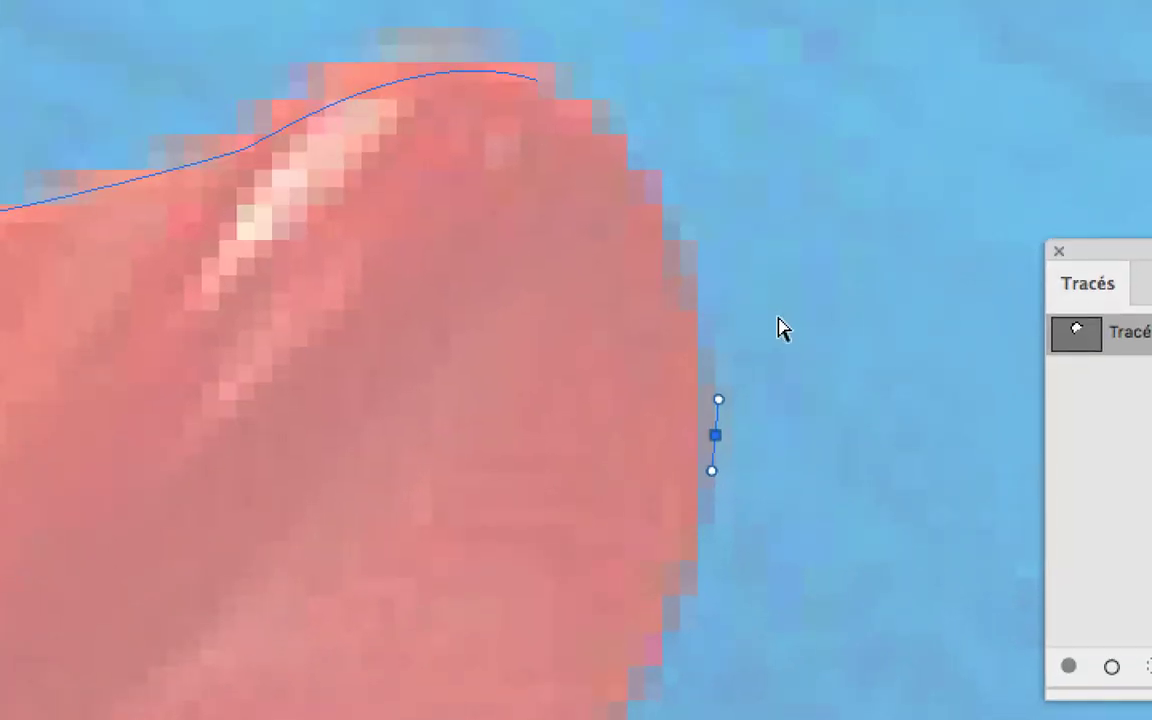
key(super+z)
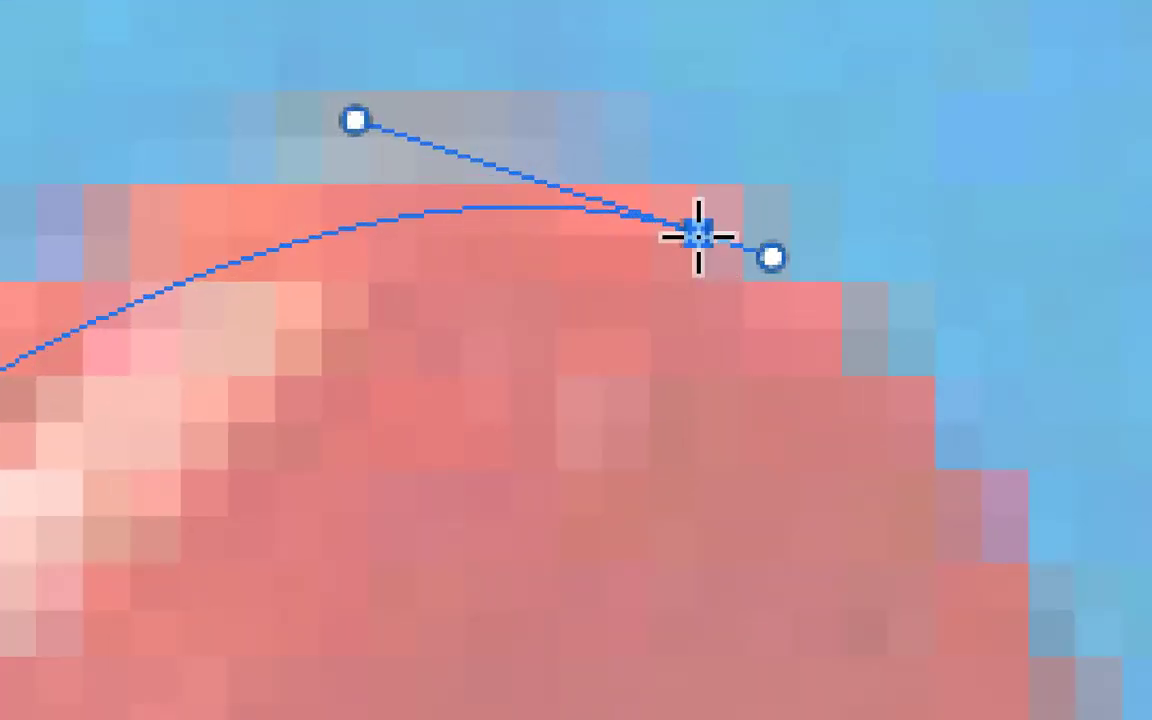
Step: Resume the path from the beak-tip anchor and add a smooth anchor on the upper beak's outer edge, curving the segment around the rounded tip
alt+click(698, 237)
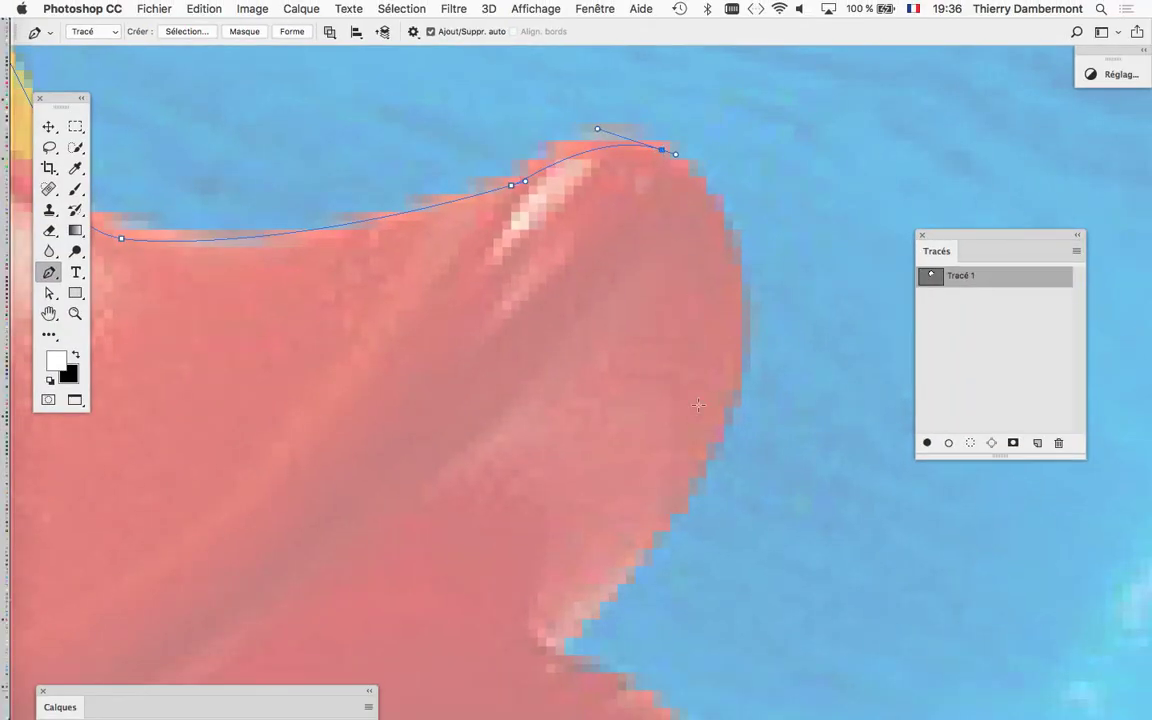
drag(733, 405, 781, 237)
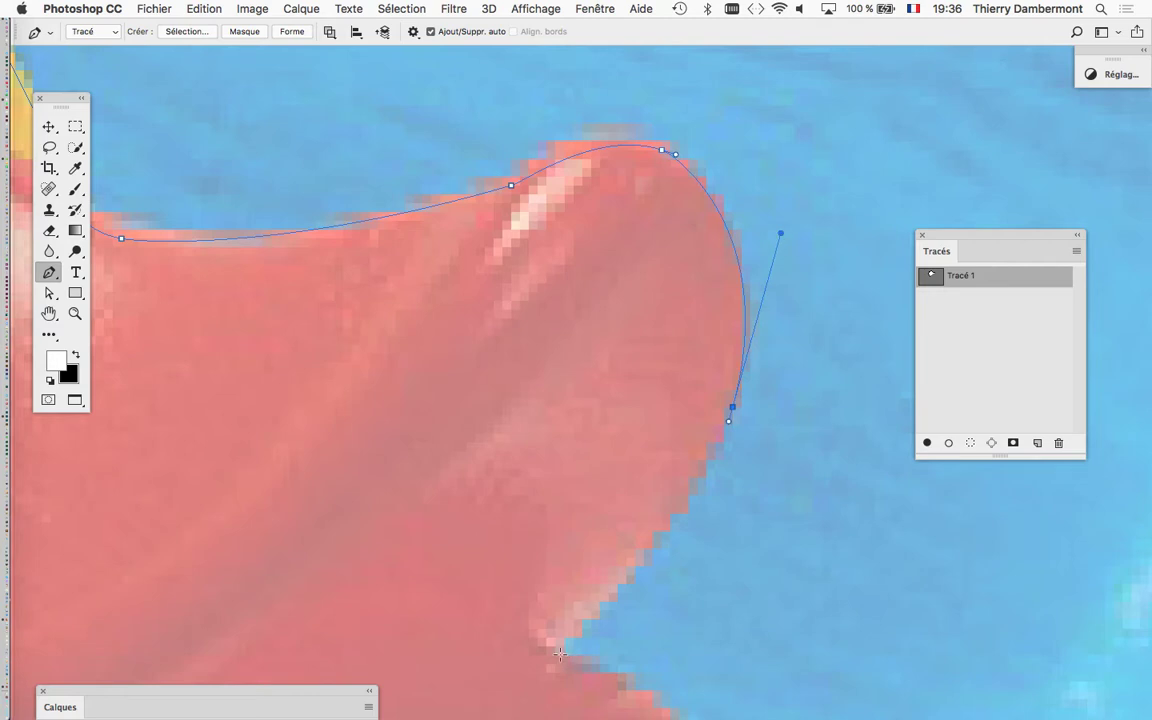
Step: Place an anchor in the notch between the beak halves, refine its position and incoming handle, and redirect its outgoing handle toward the lower beak
drag(557, 643, 507, 333)
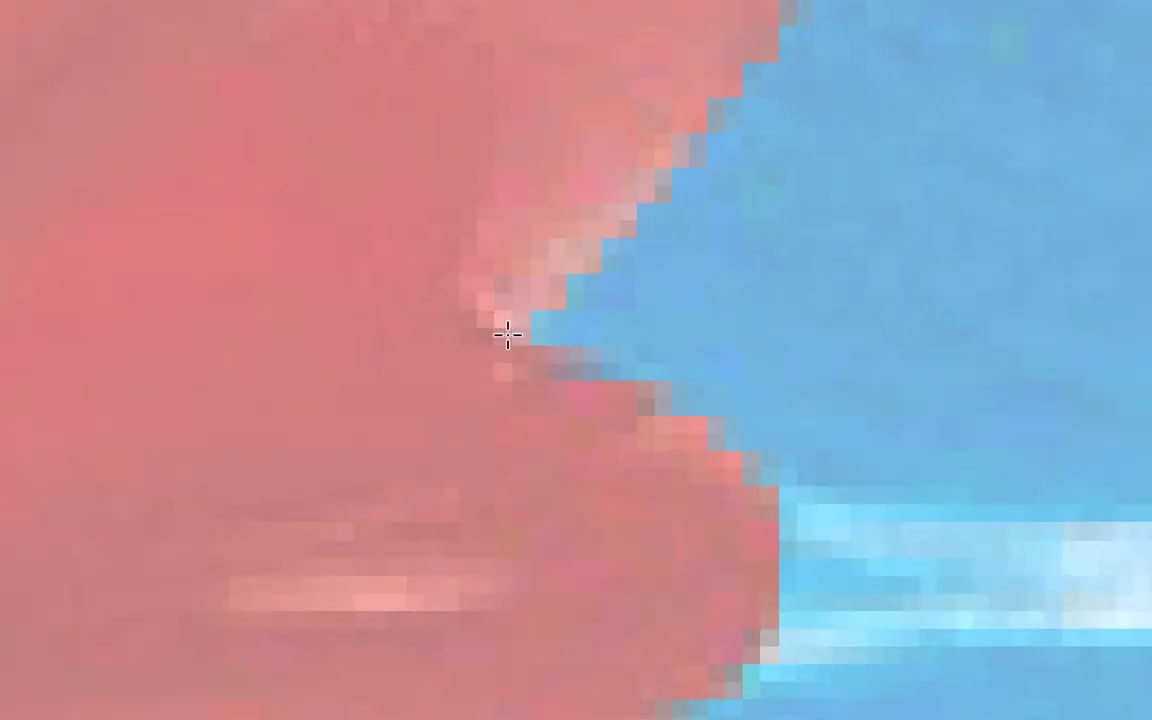
drag(507, 333, 504, 342)
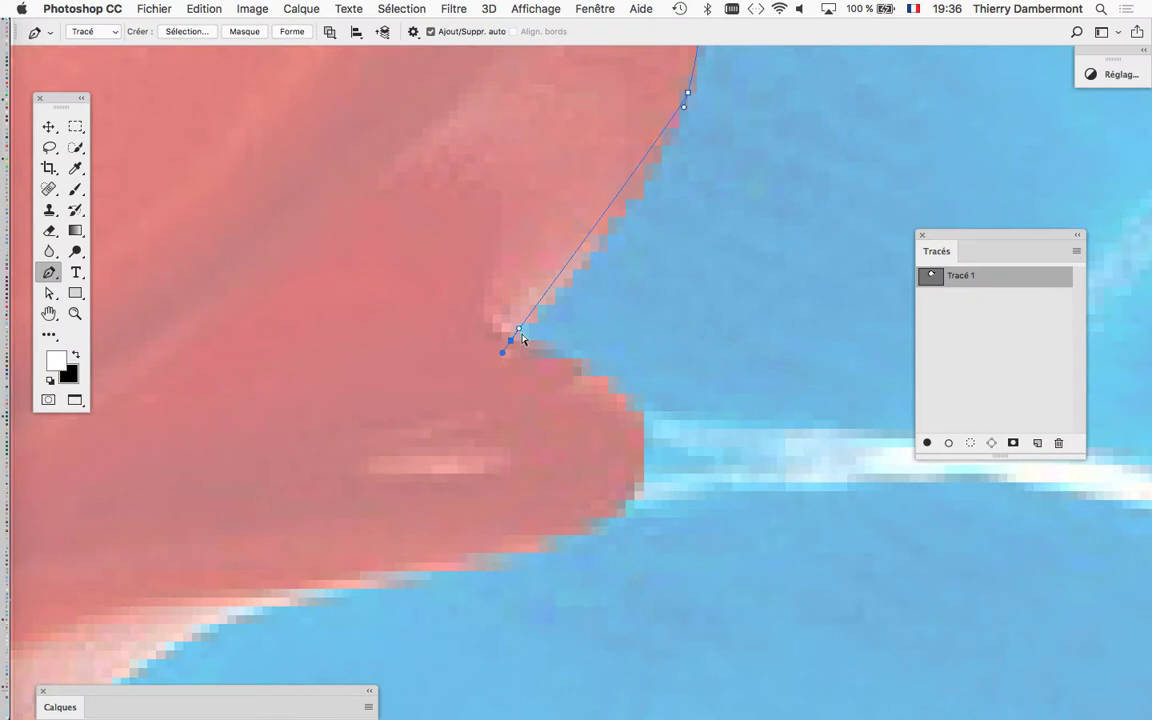
drag(519, 332, 616, 238)
mouse_move(511, 341)
mouse_down()
mouse_move(553, 329)
mouse_move(510, 332)
mouse_up()
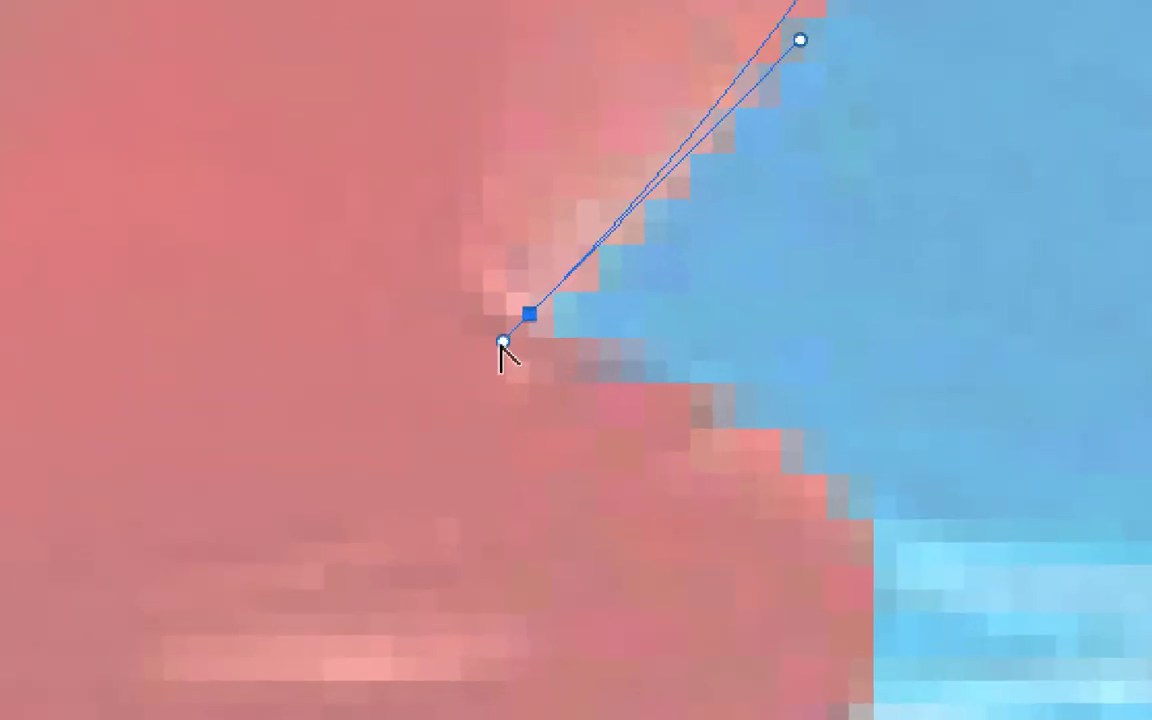
mouse_move(503, 341)
mouse_down()
mouse_move(576, 367)
mouse_move(590, 321)
mouse_move(521, 341)
mouse_up()
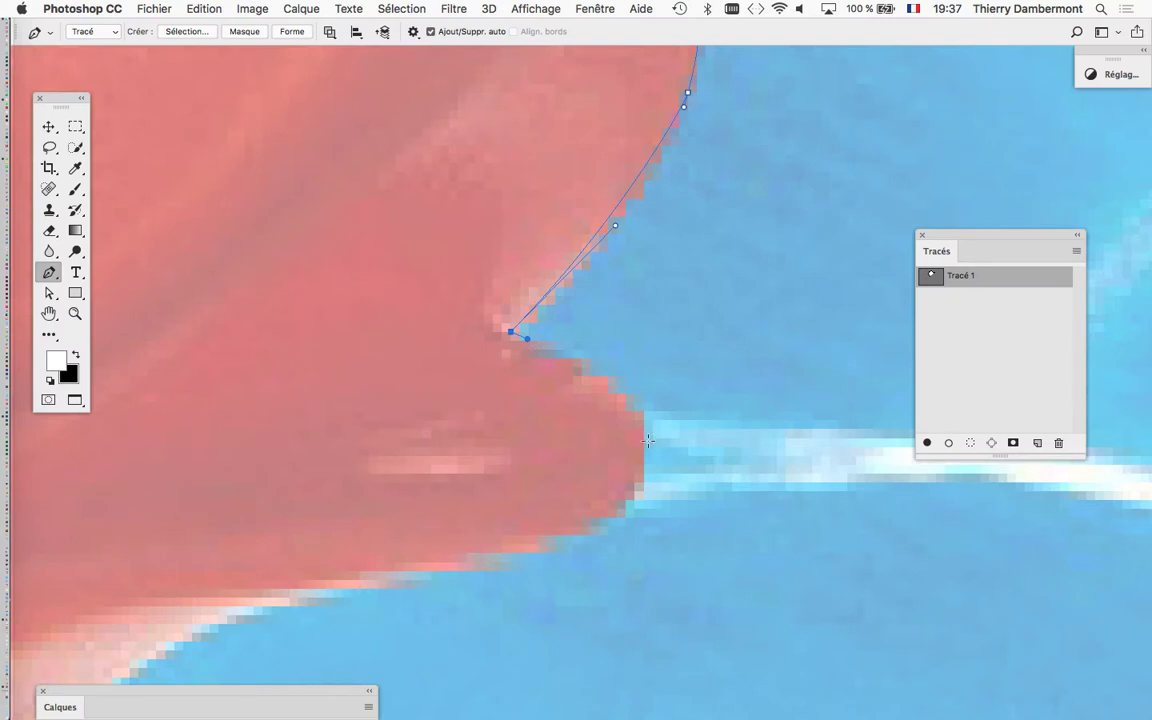
Step: Trace around the lower beak's rounded tip and along its underside with three smooth anchors
drag(642, 438, 633, 395)
drag(572, 536, 643, 514)
scroll(614, 337, down, 5)
scroll(614, 337, left, 3)
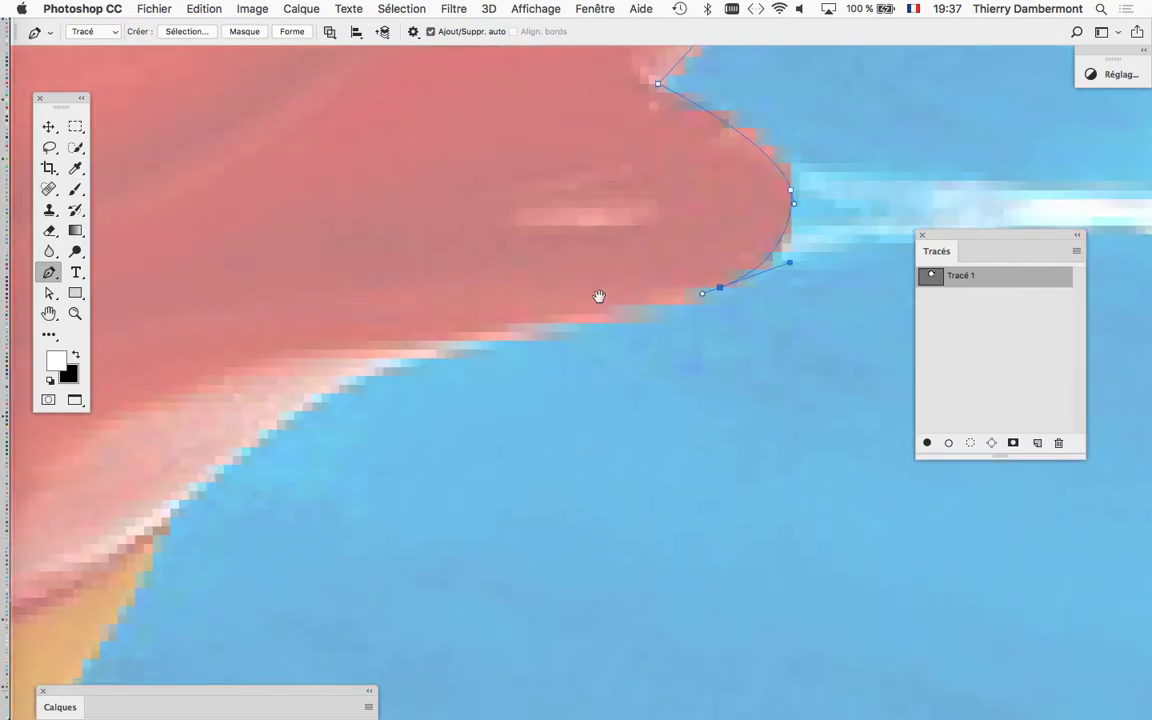
drag(454, 341, 444, 346)
click(583, 312)
Step: Place a curved anchor where the lower beak meets the neck and turn its outgoing handle down along the neck
scroll(370, 430, down, 4)
scroll(370, 430, left, 6)
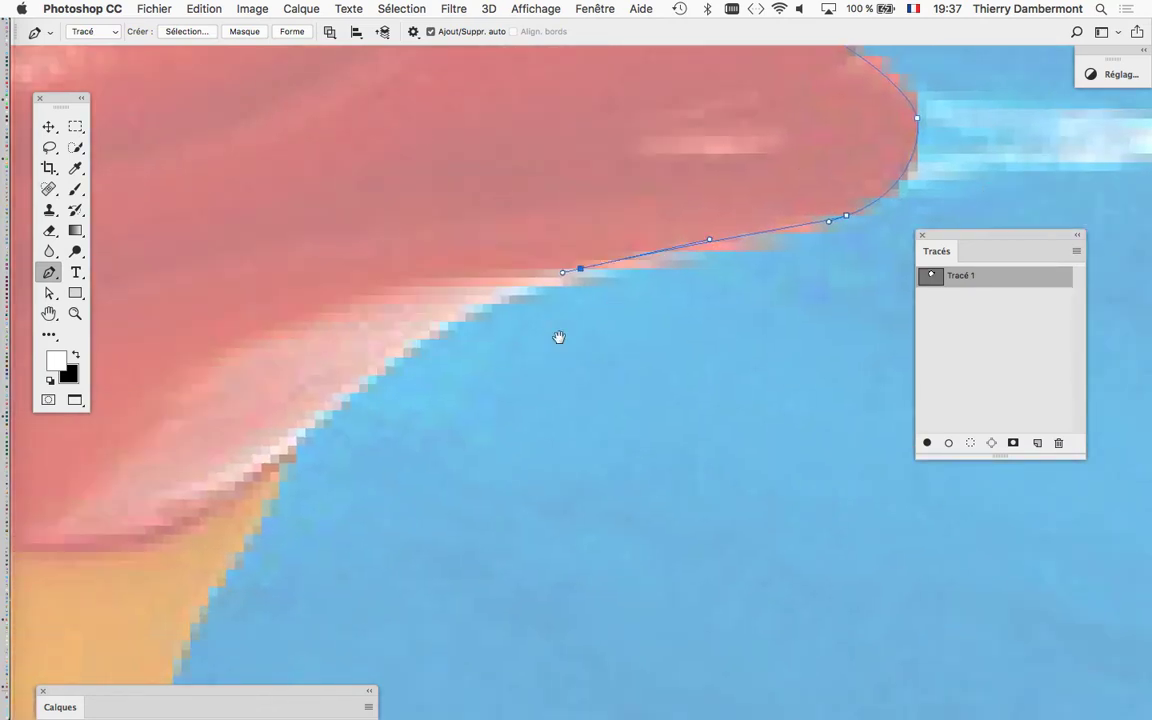
drag(363, 414, 514, 277)
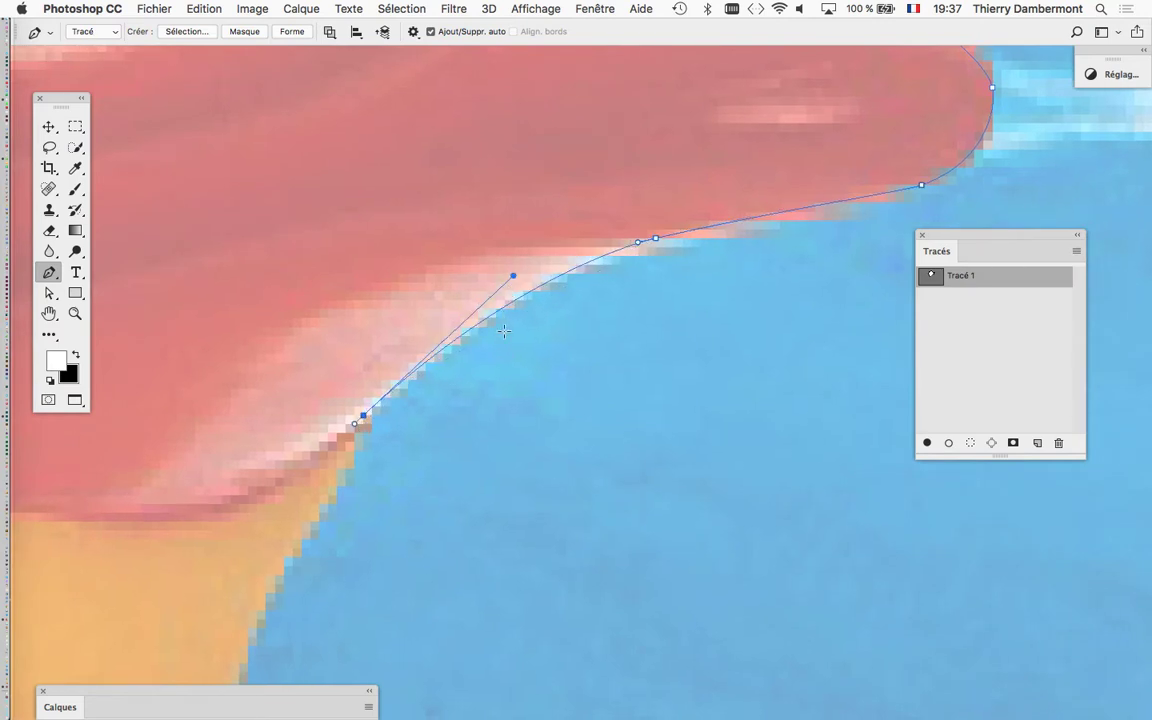
scroll(514, 334, down, 5)
scroll(514, 334, left, 3)
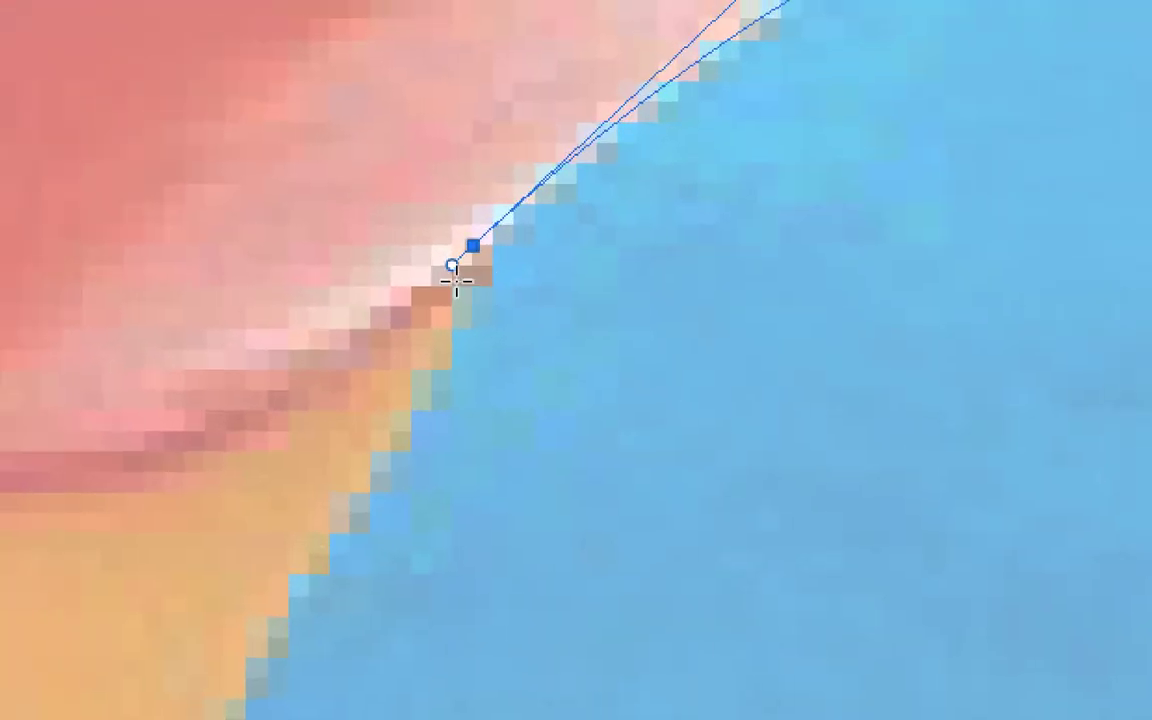
drag(457, 277, 467, 298)
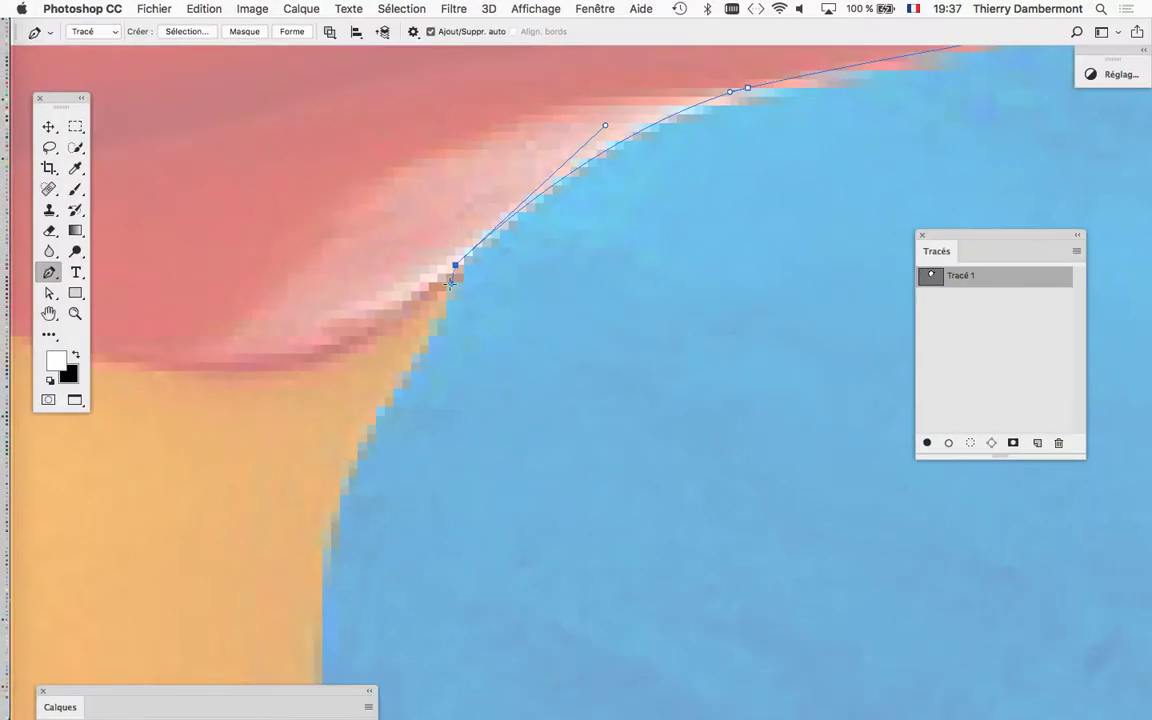
click(451, 283)
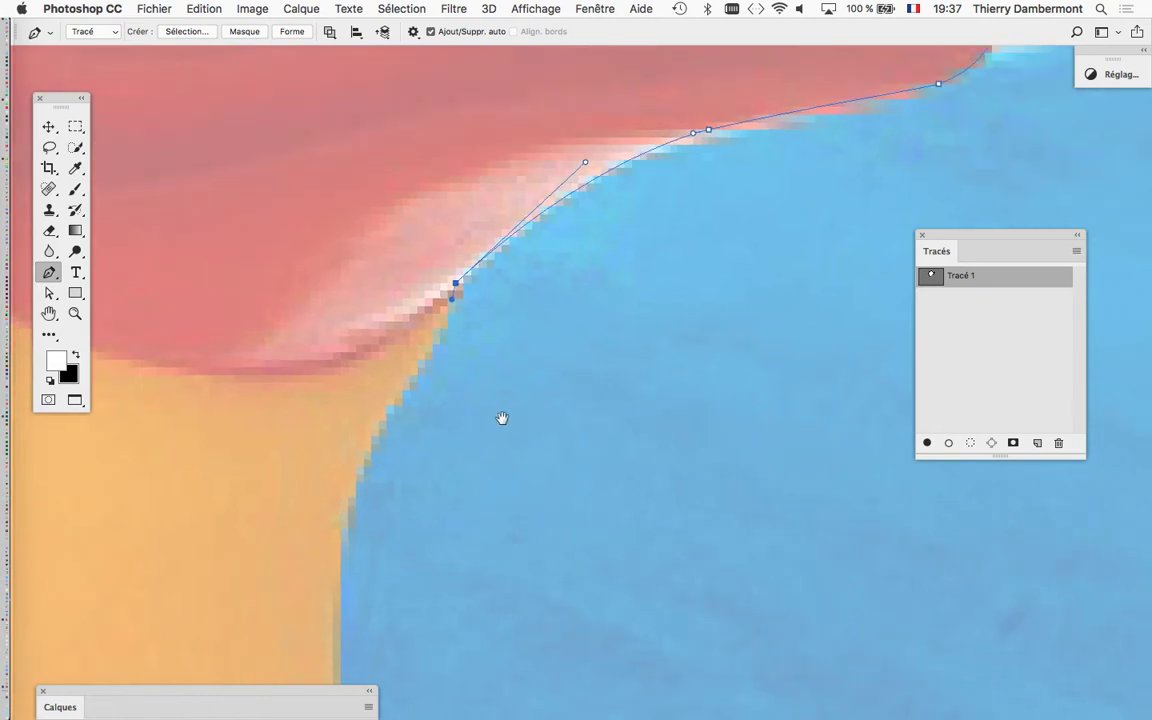
Step: Continue the path down the concave neck to the upper chest with three smooth anchors, fitting their handles to the edge
drag(511, 370, 565, 281)
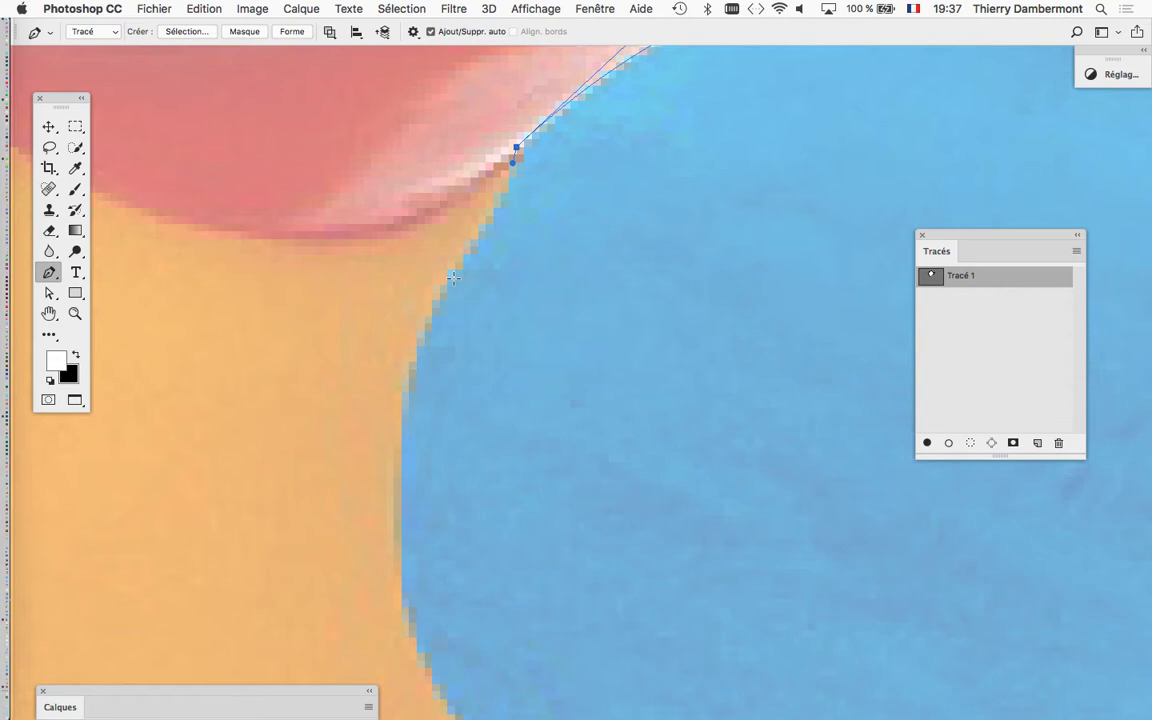
drag(446, 284, 490, 214)
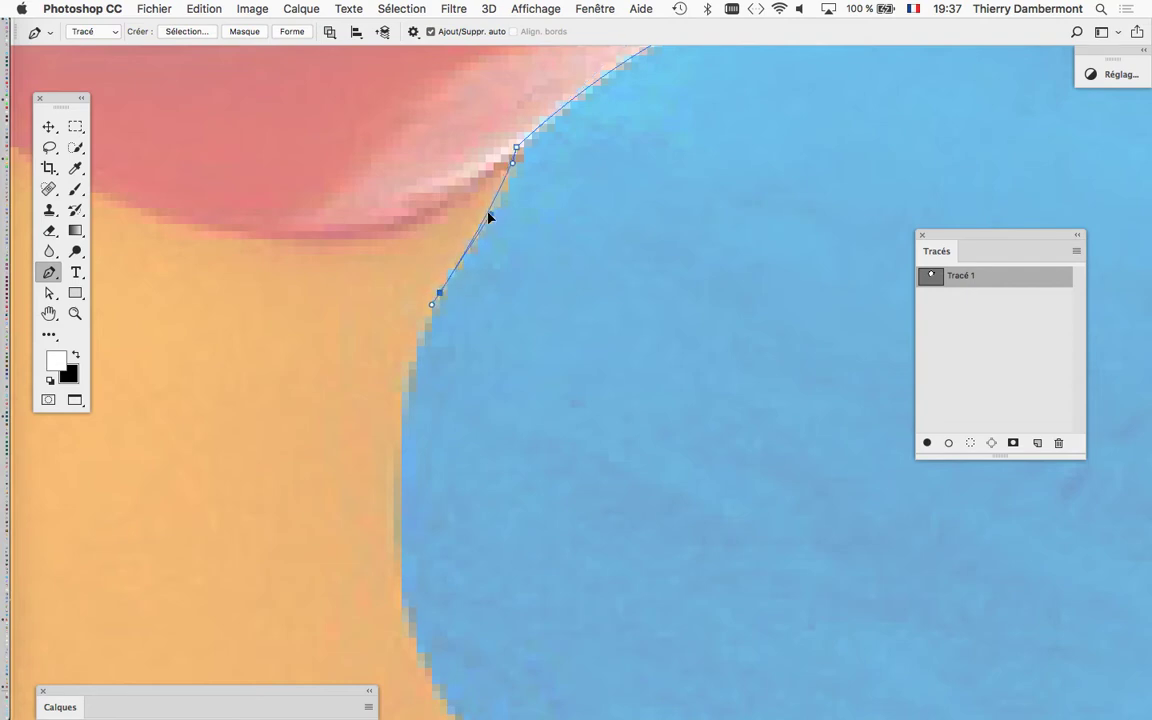
drag(544, 395, 522, 264)
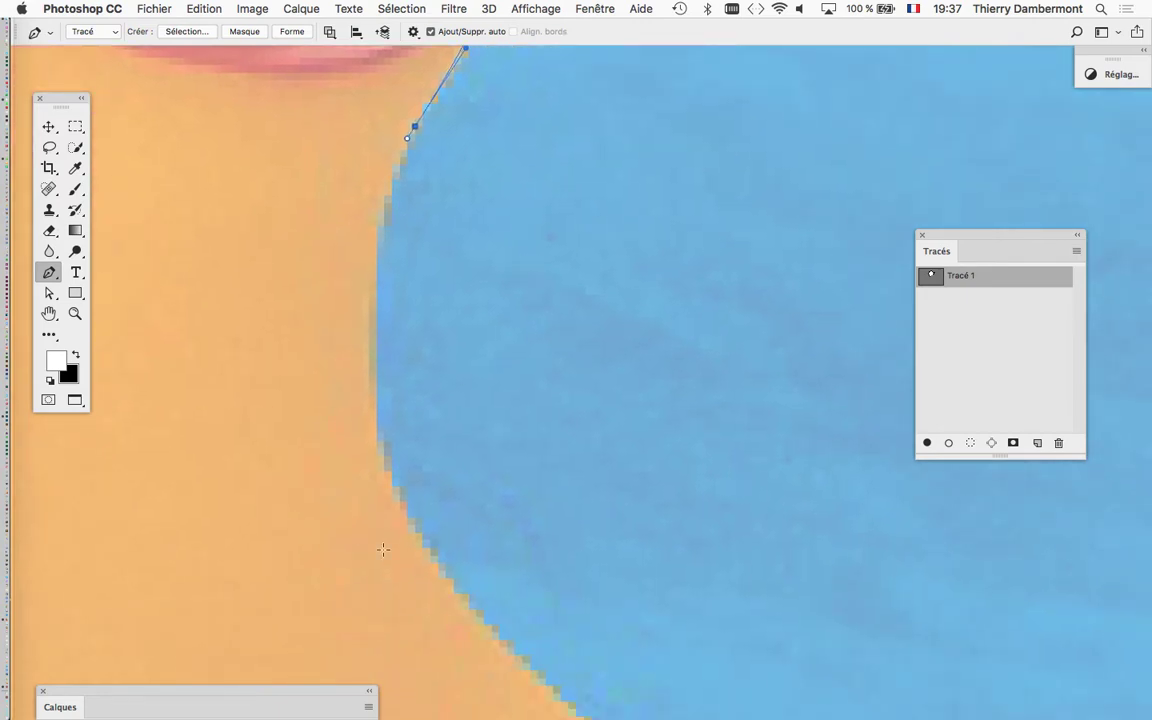
drag(399, 501, 324, 278)
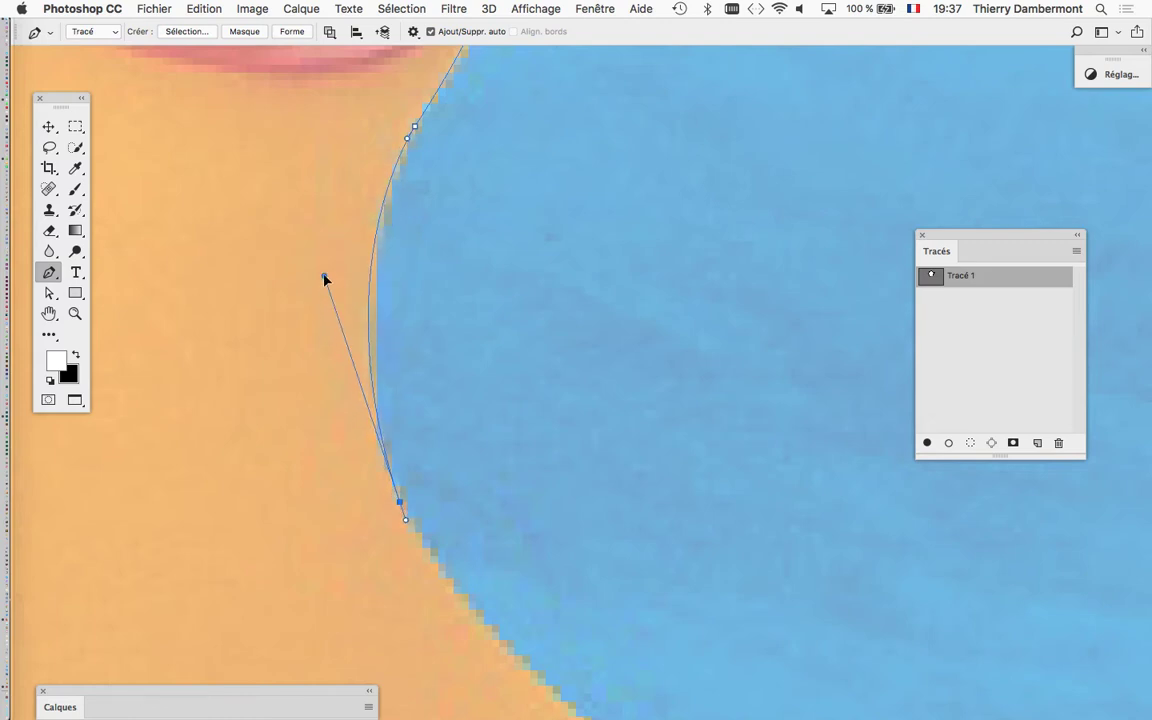
drag(566, 599, 445, 288)
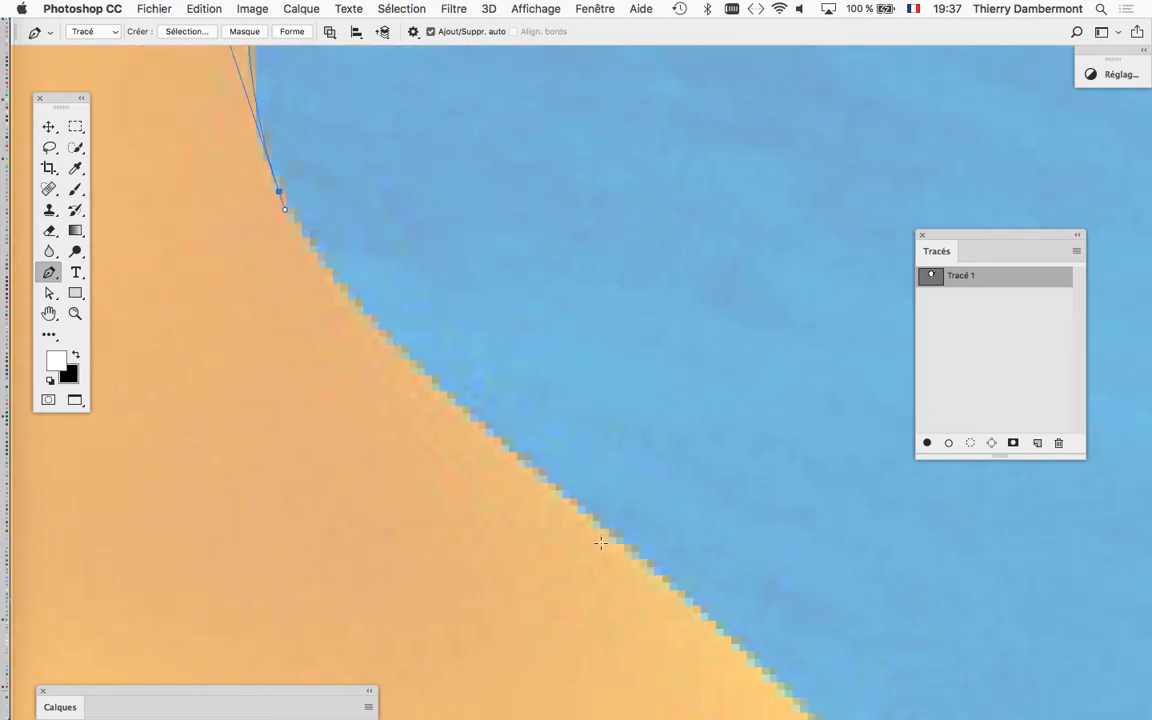
drag(600, 531, 373, 364)
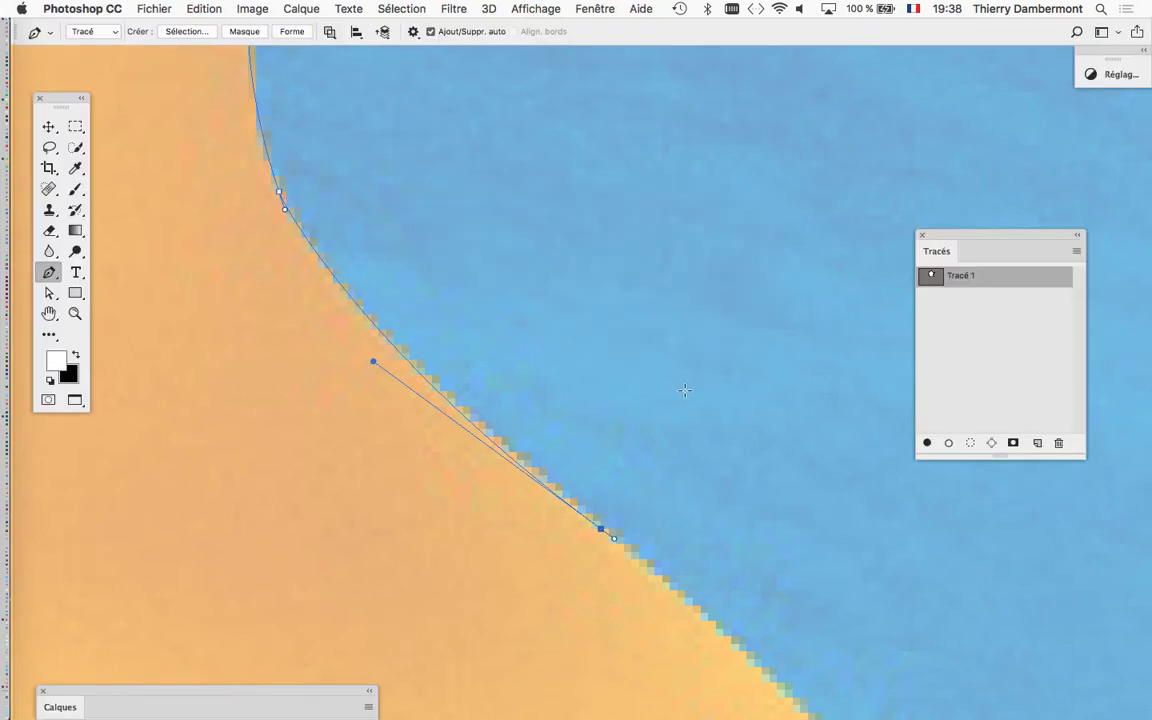
Step: Trace the rounded chest with two smooth anchors, one on its front edge and one on the curve toward the underside
scroll(684, 391, down, 1)
scroll(684, 391, down, 3)
scroll(684, 391, right, 2)
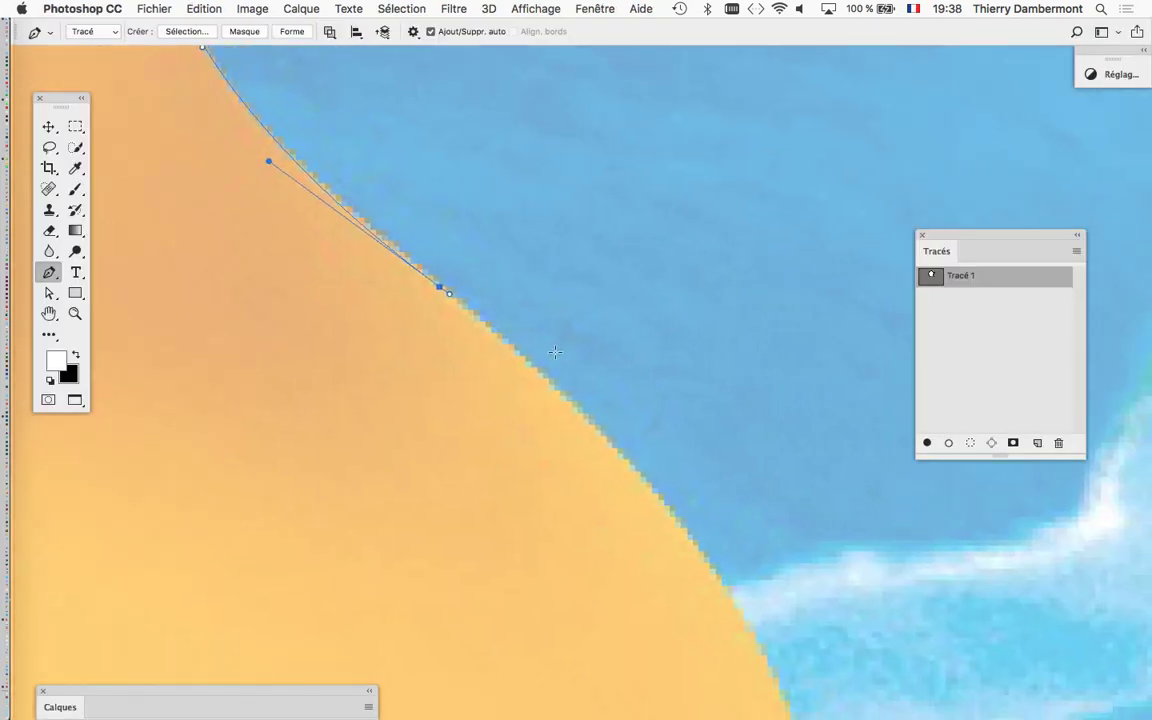
scroll(567, 380, down, 2)
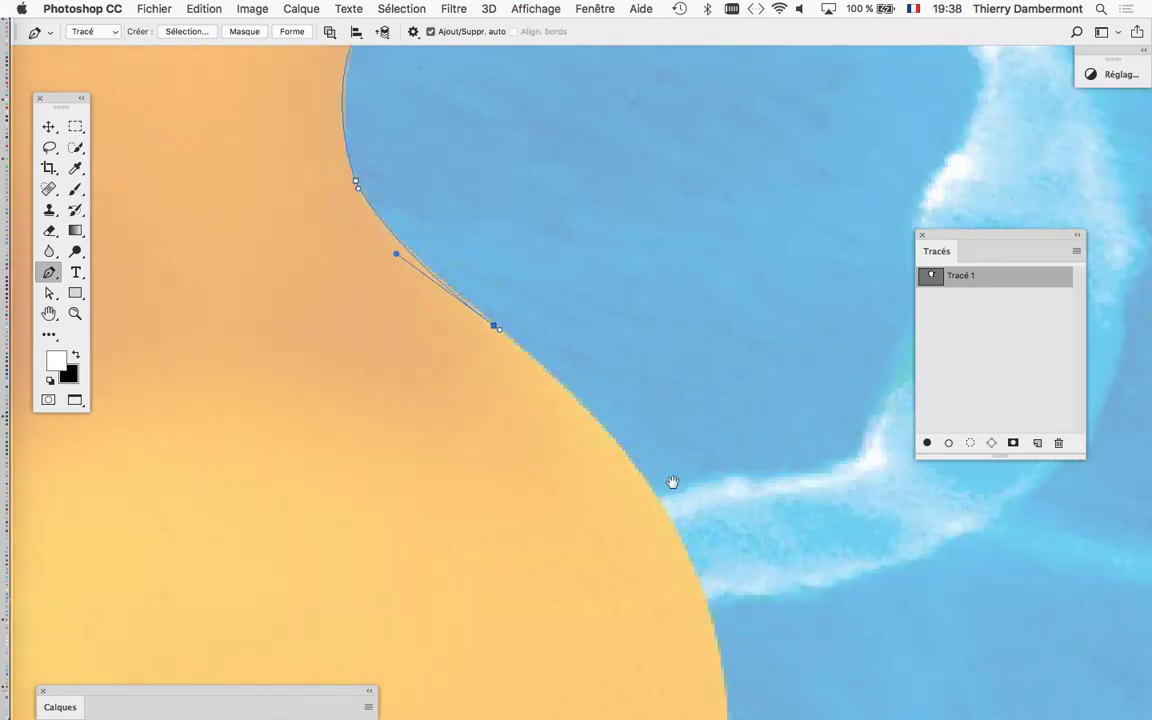
scroll(681, 391, down, 4)
click(711, 412)
drag(711, 412, 666, 252)
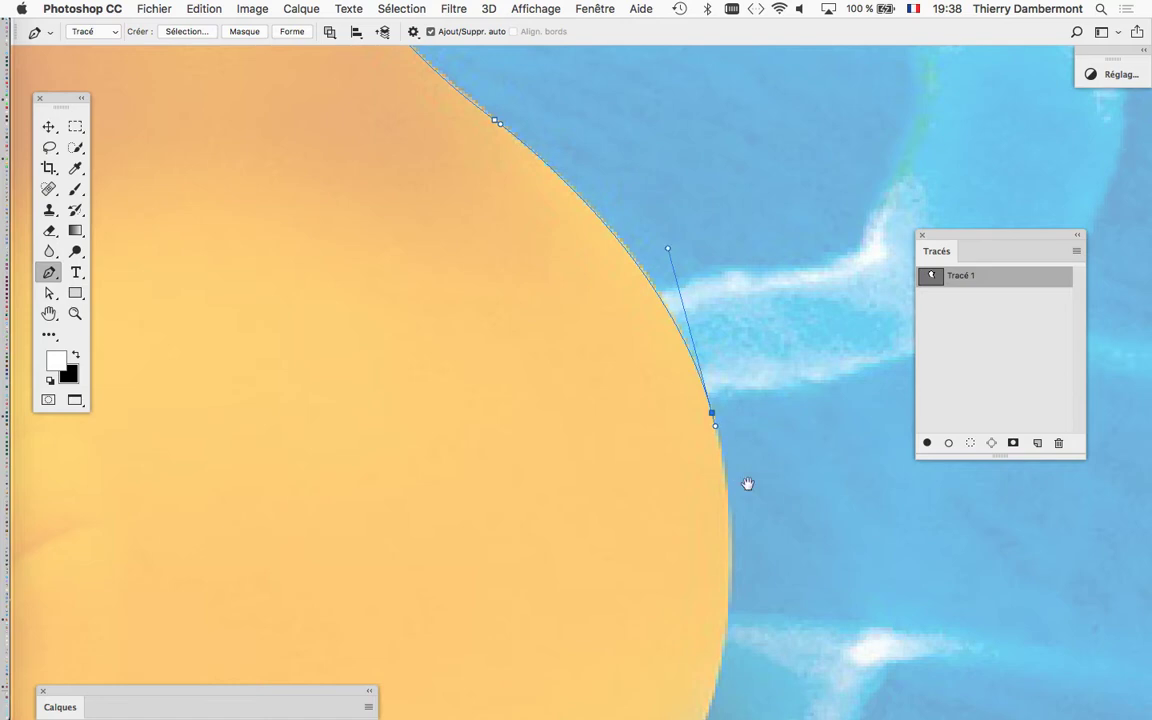
drag(748, 483, 712, 191)
drag(636, 538, 731, 389)
Step: Extend the path along the body's underside with two smooth anchors, the second at the belly's lowest point below the wing
drag(589, 499, 671, 311)
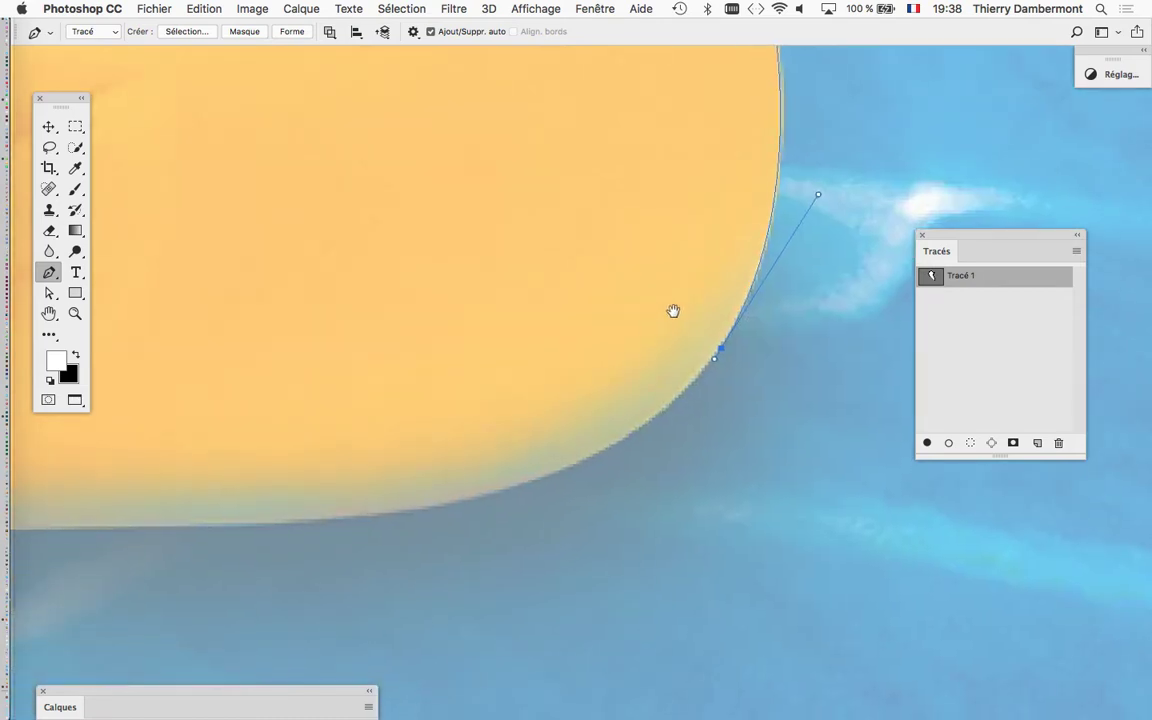
click(344, 516)
drag(344, 516, 622, 504)
drag(370, 434, 852, 401)
scroll(495, 418, down, 3)
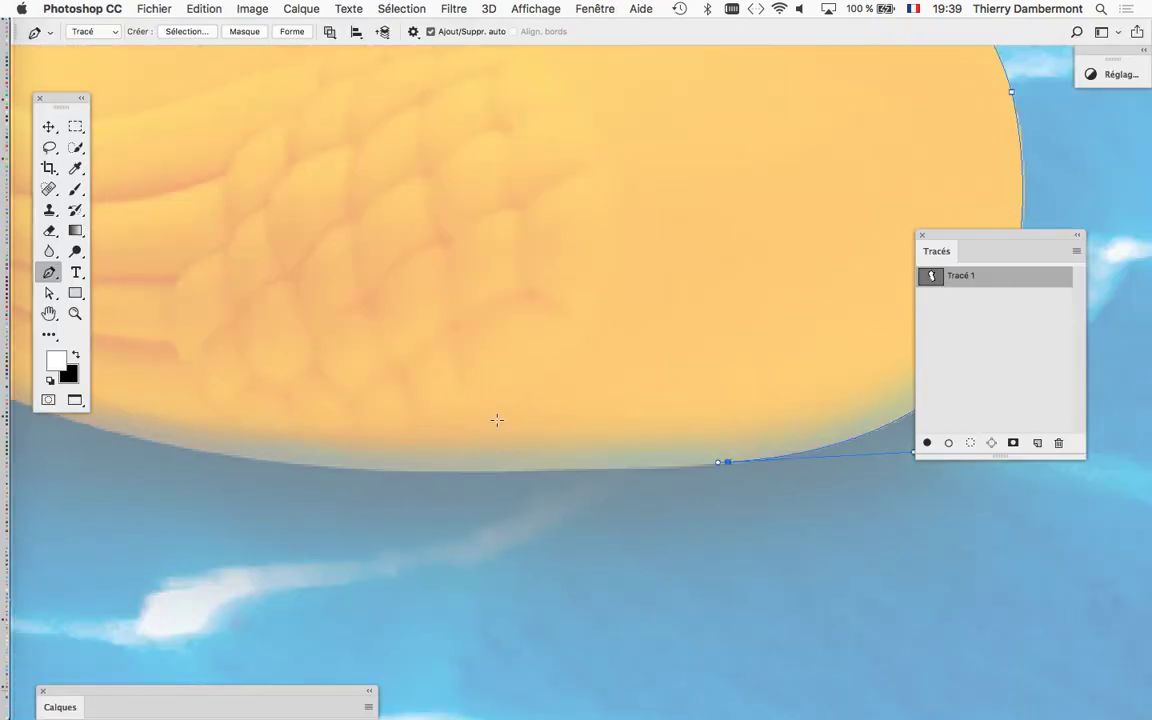
drag(403, 447, 556, 490)
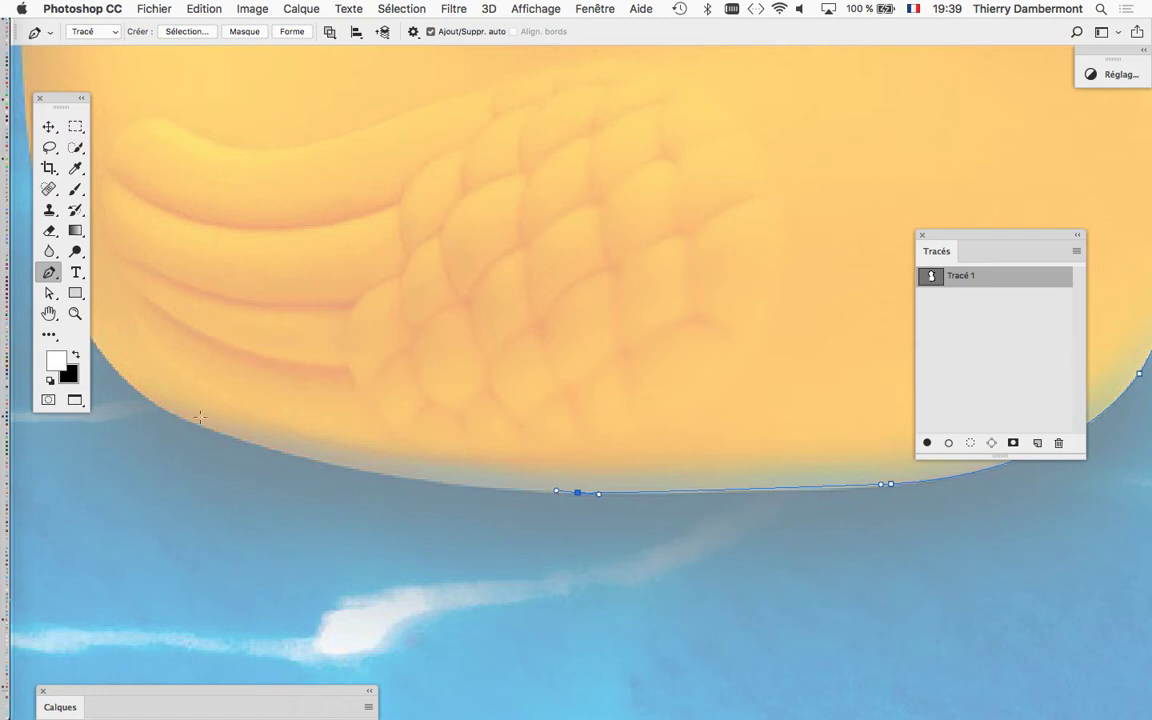
Step: Add an anchor at the rear of the underside and lengthen its incoming handle to fit the segment to the belly curve
drag(199, 426, 186, 421)
drag(390, 426, 669, 504)
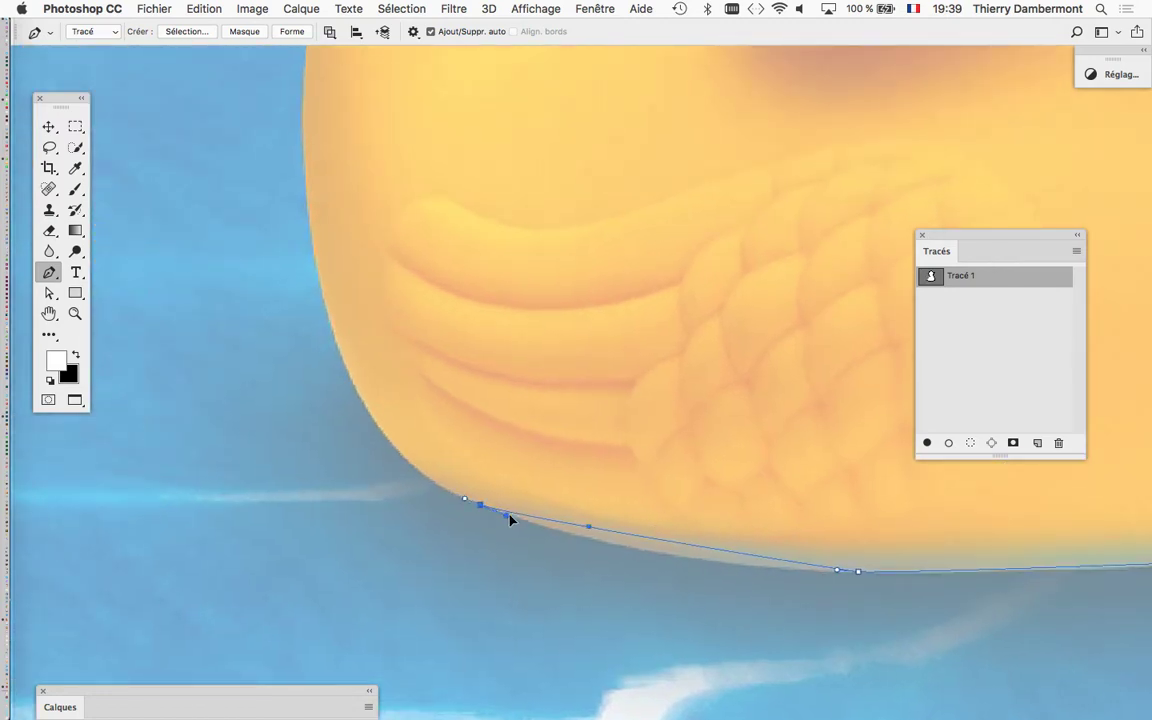
drag(509, 518, 669, 568)
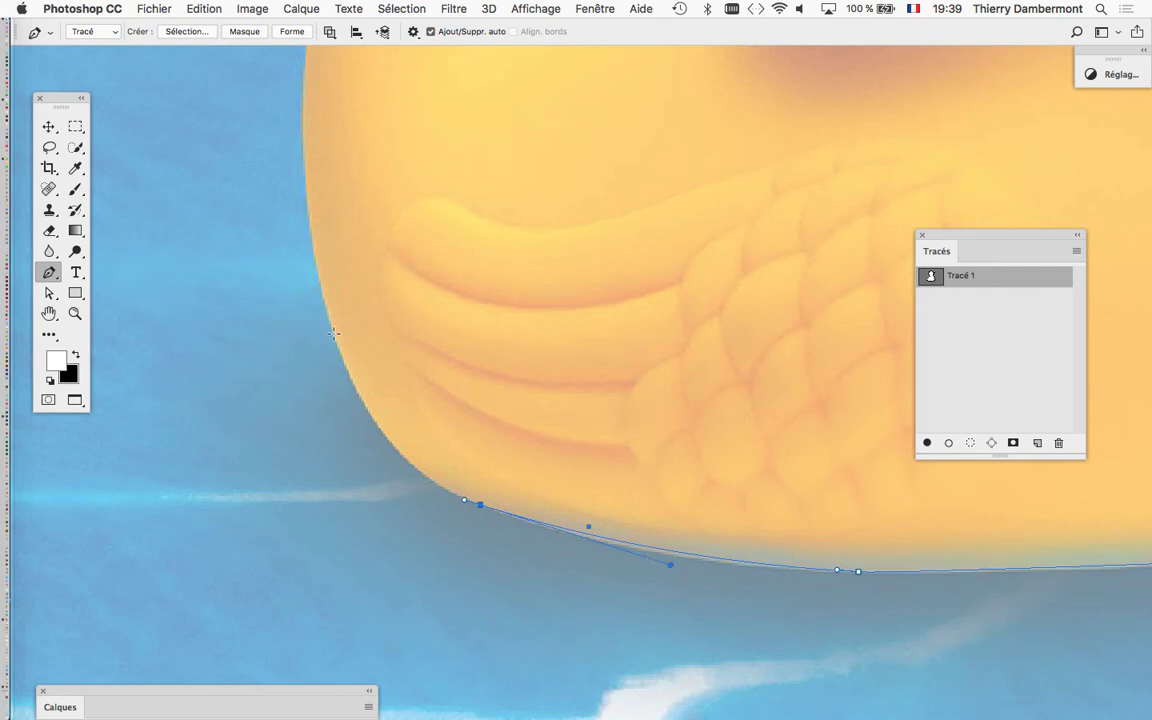
Step: Trace up the duck's rear to the top of the tail with three smooth anchors
drag(335, 335, 365, 465)
drag(399, 314, 399, 666)
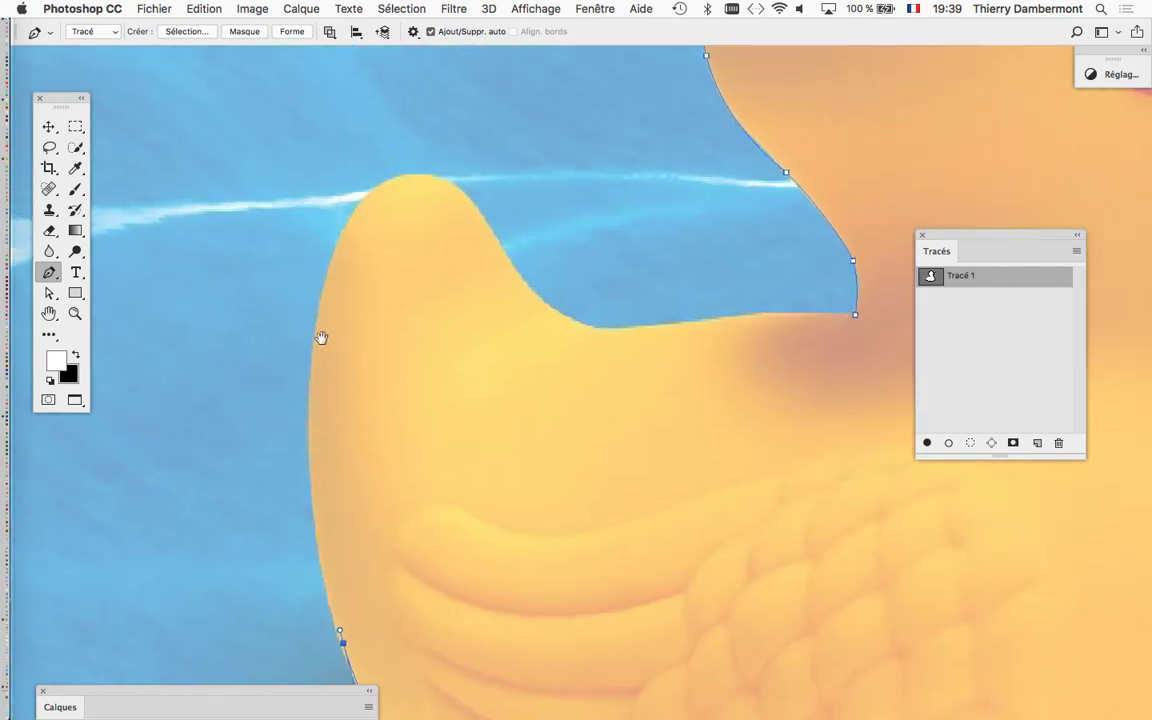
drag(318, 314, 291, 479)
drag(411, 176, 340, 181)
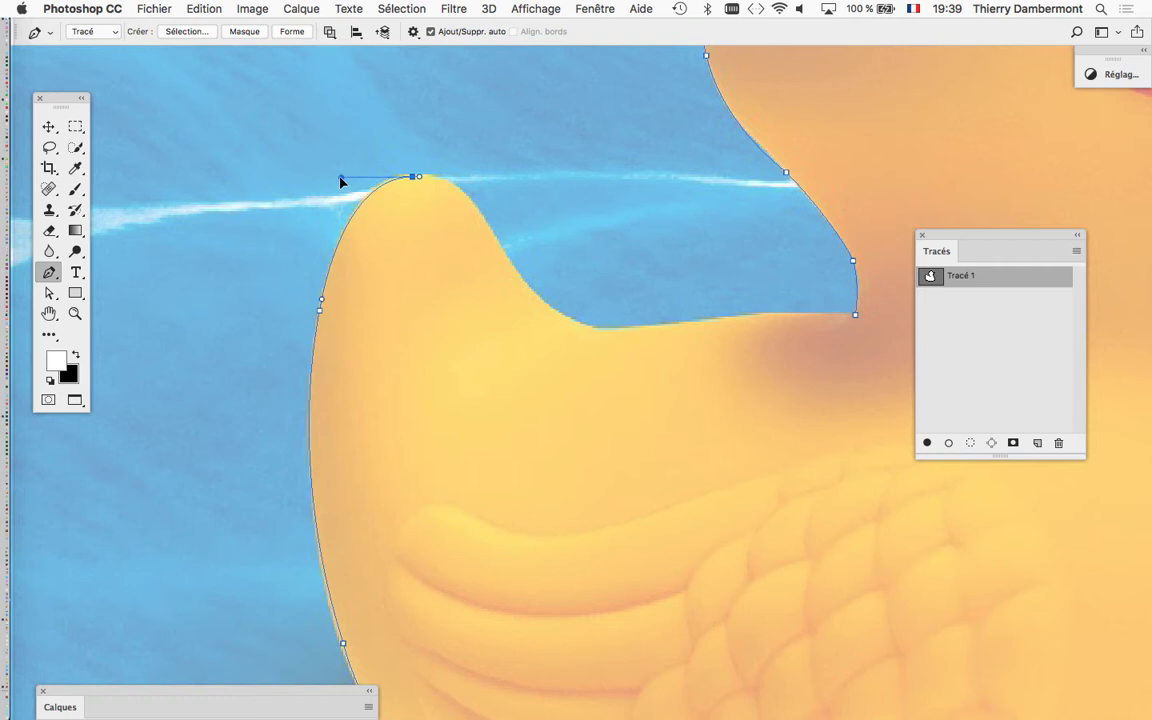
Step: Continue the path down the tail's inner slope and along the back toward the neck with three smooth anchors
drag(503, 252, 510, 264)
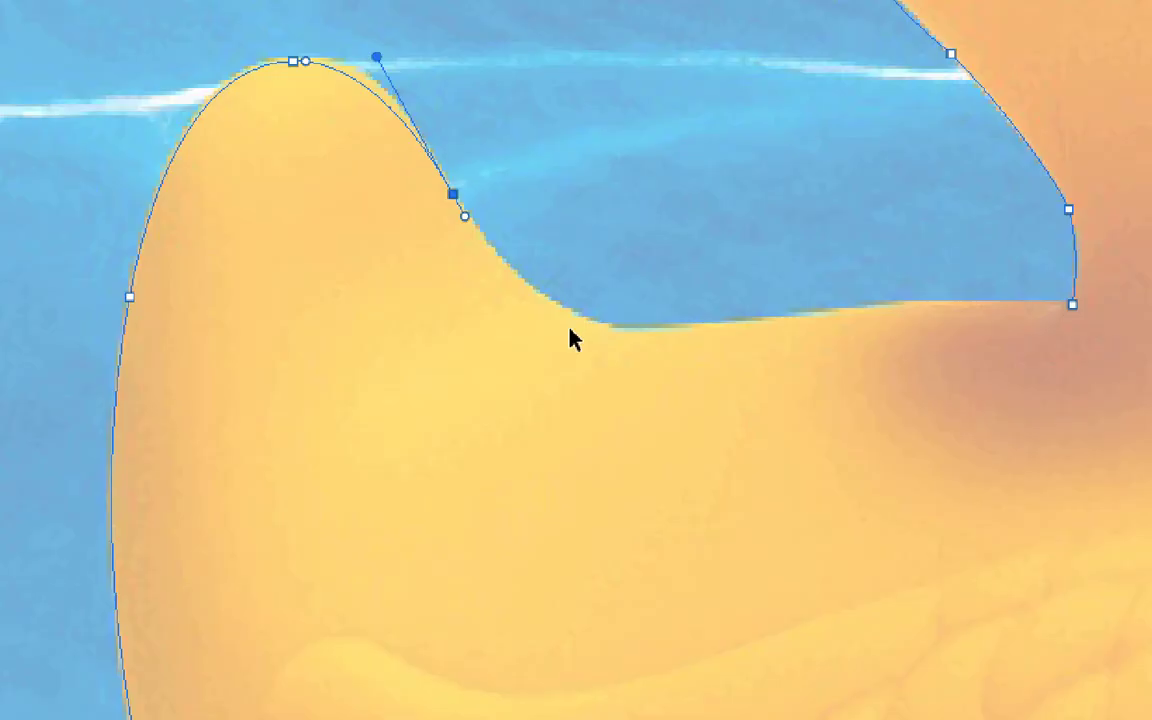
drag(600, 331, 455, 323)
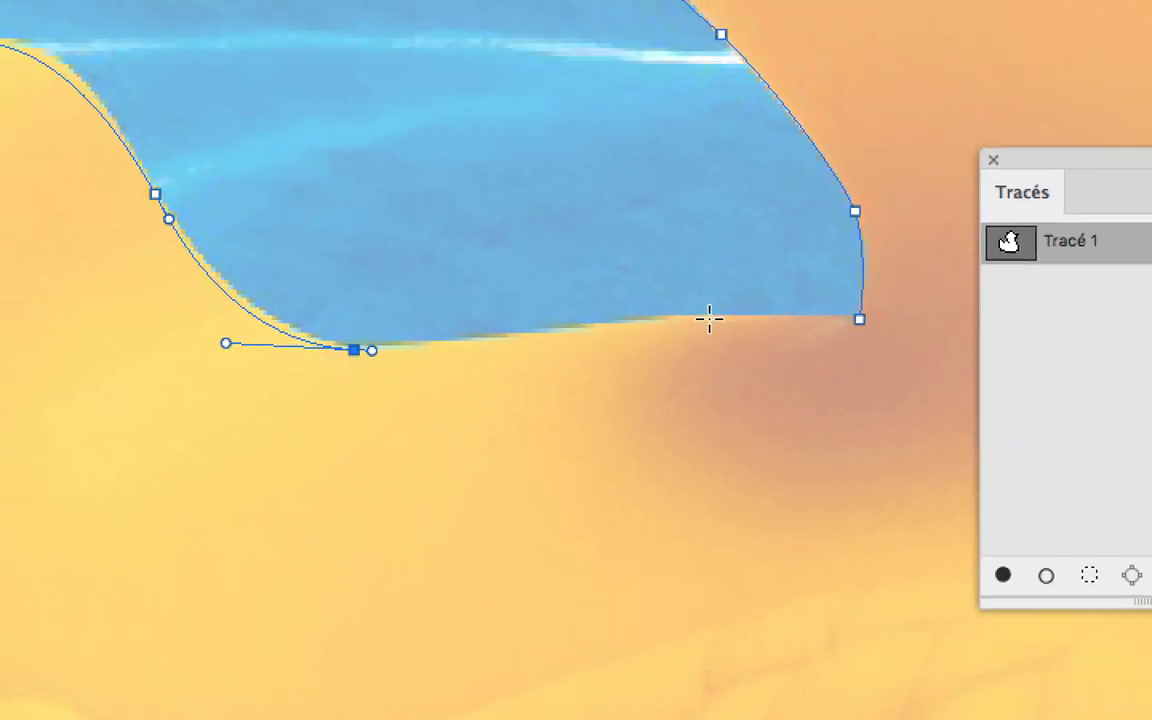
drag(750, 307, 780, 312)
drag(694, 317, 603, 332)
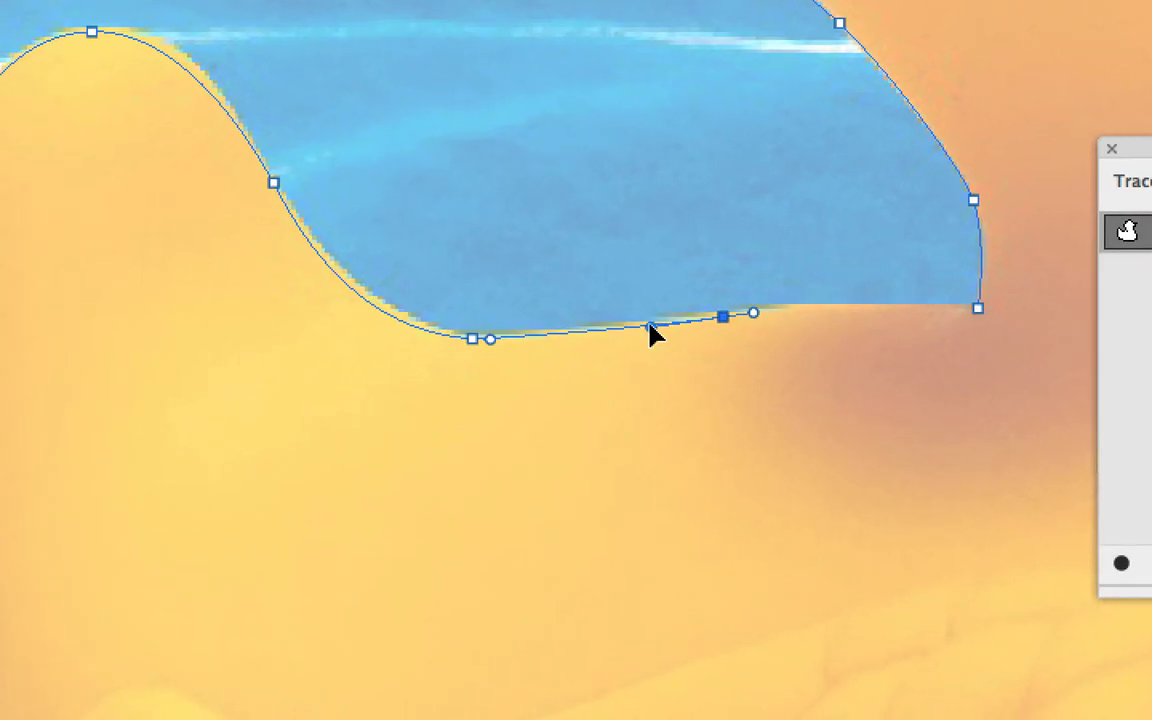
Step: Close the path on its starting anchor where the back meets the neck, shaping the last segment with a handle to follow the back
drag(705, 317, 775, 315)
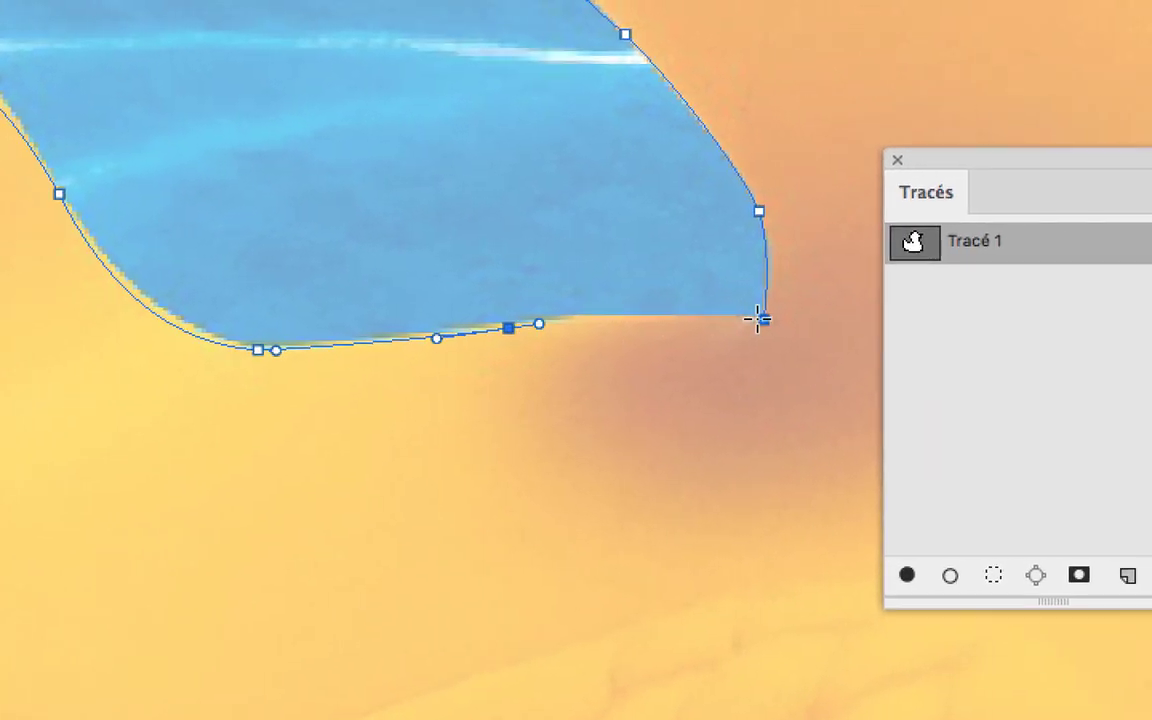
key(Caps_Lock)
key(Caps_Lock)
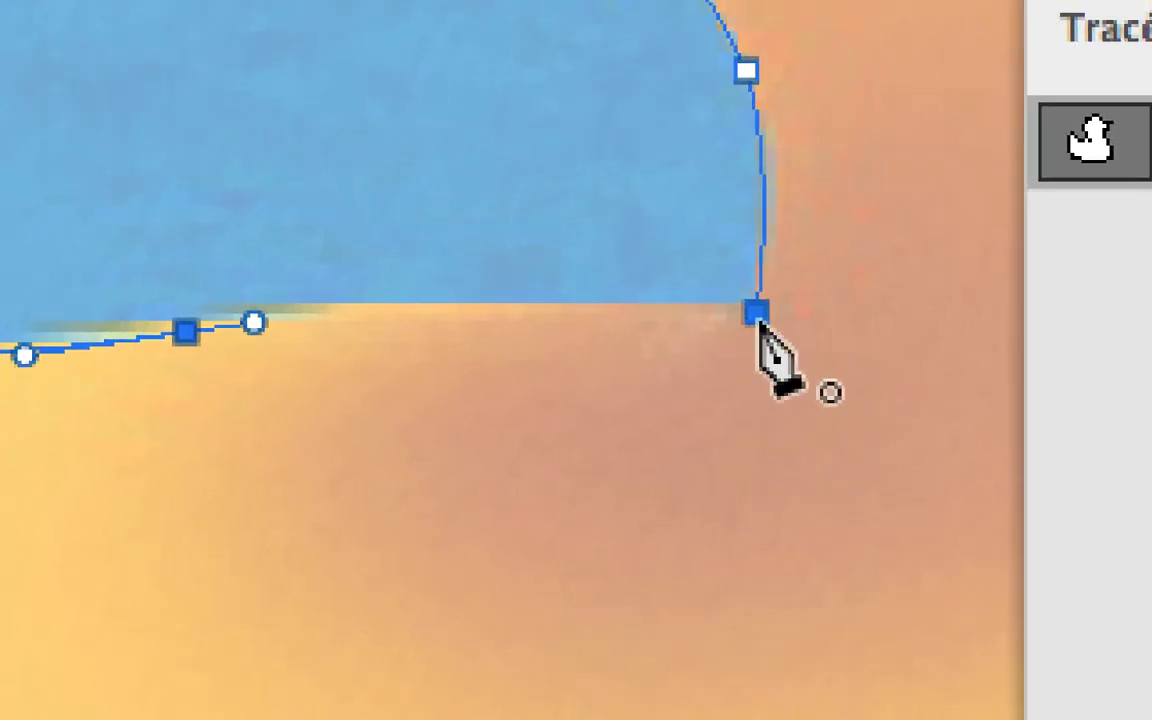
click(757, 316)
drag(757, 316, 826, 336)
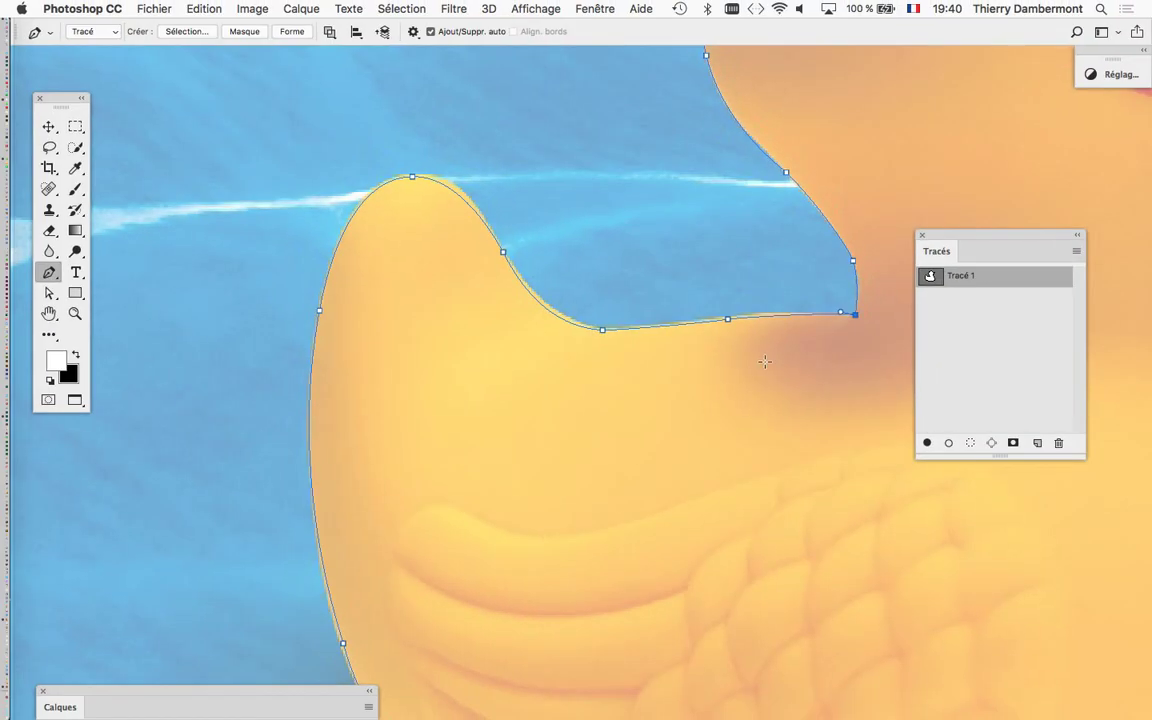
scroll(763, 358, down, 3)
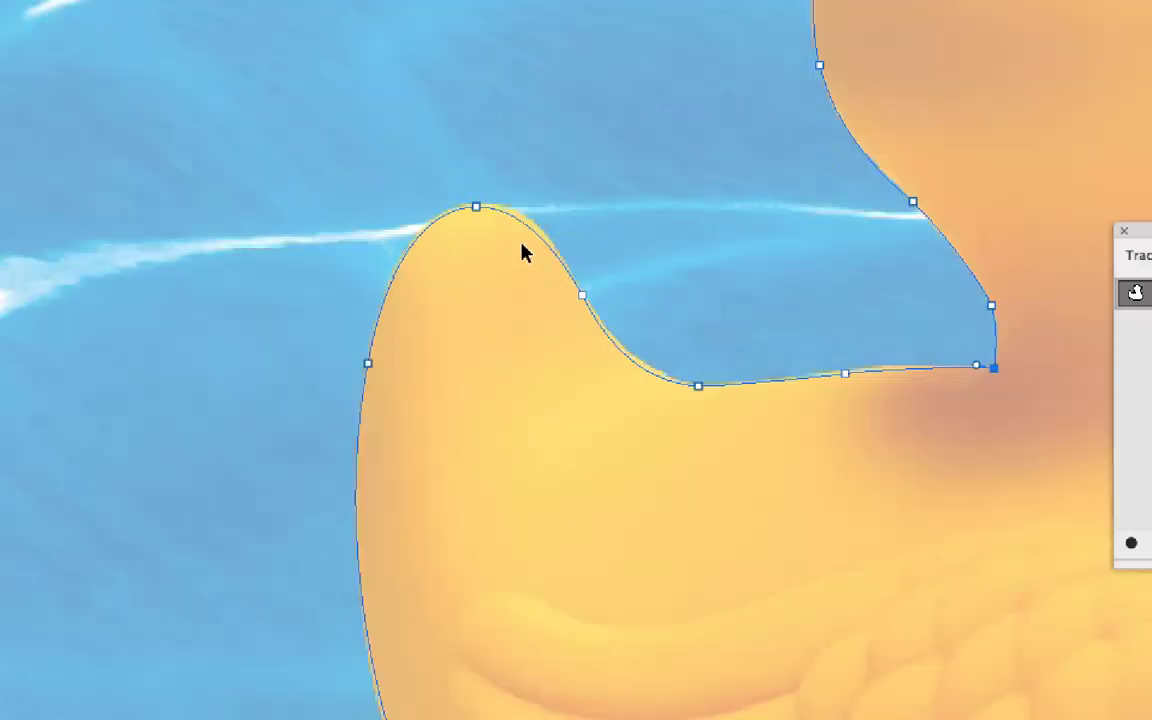
scroll(711, 428, down, 3)
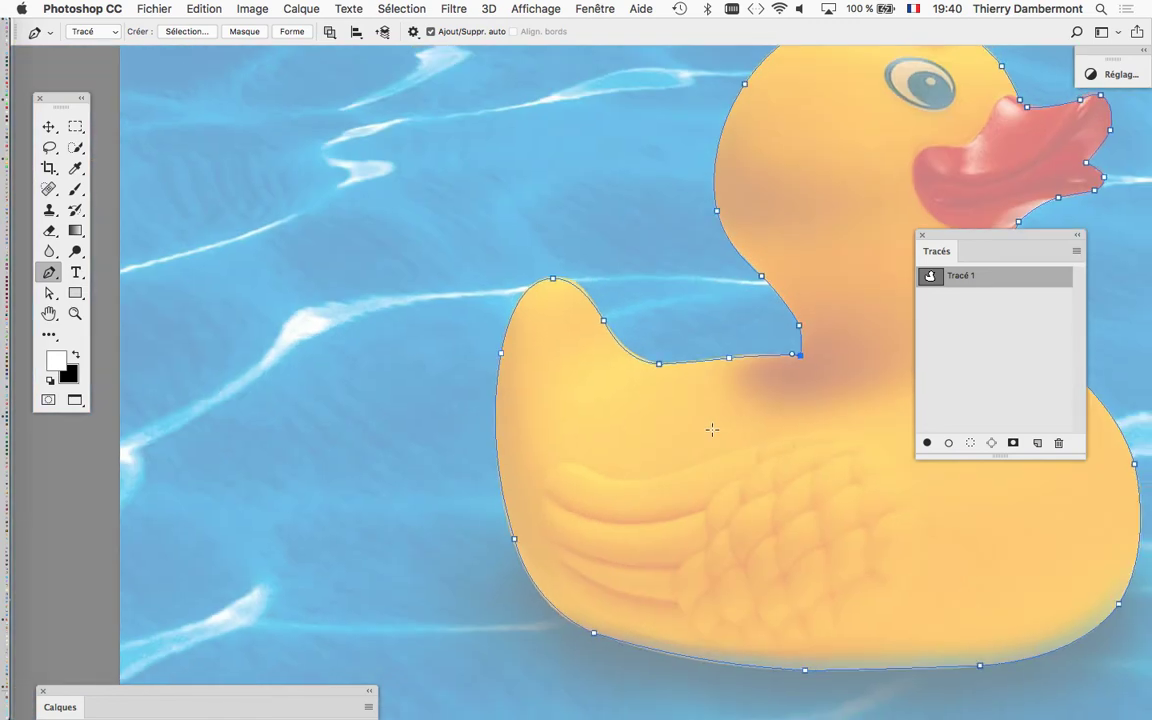
drag(713, 429, 504, 437)
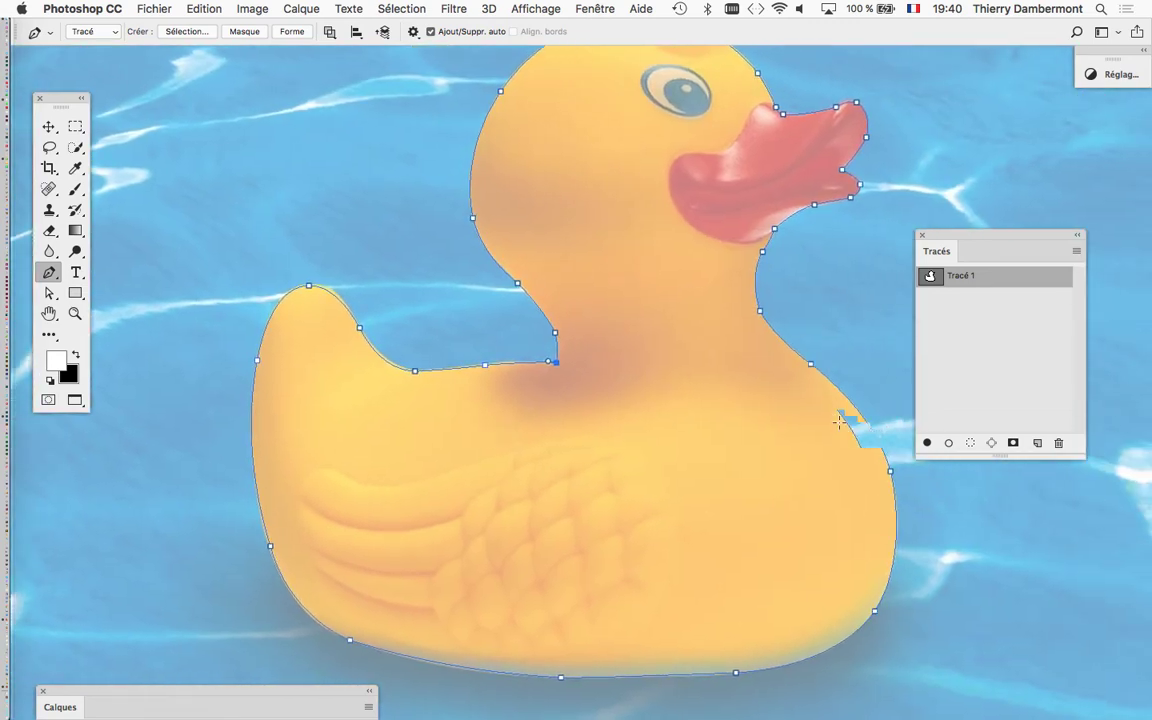
scroll(840, 420, right, 2)
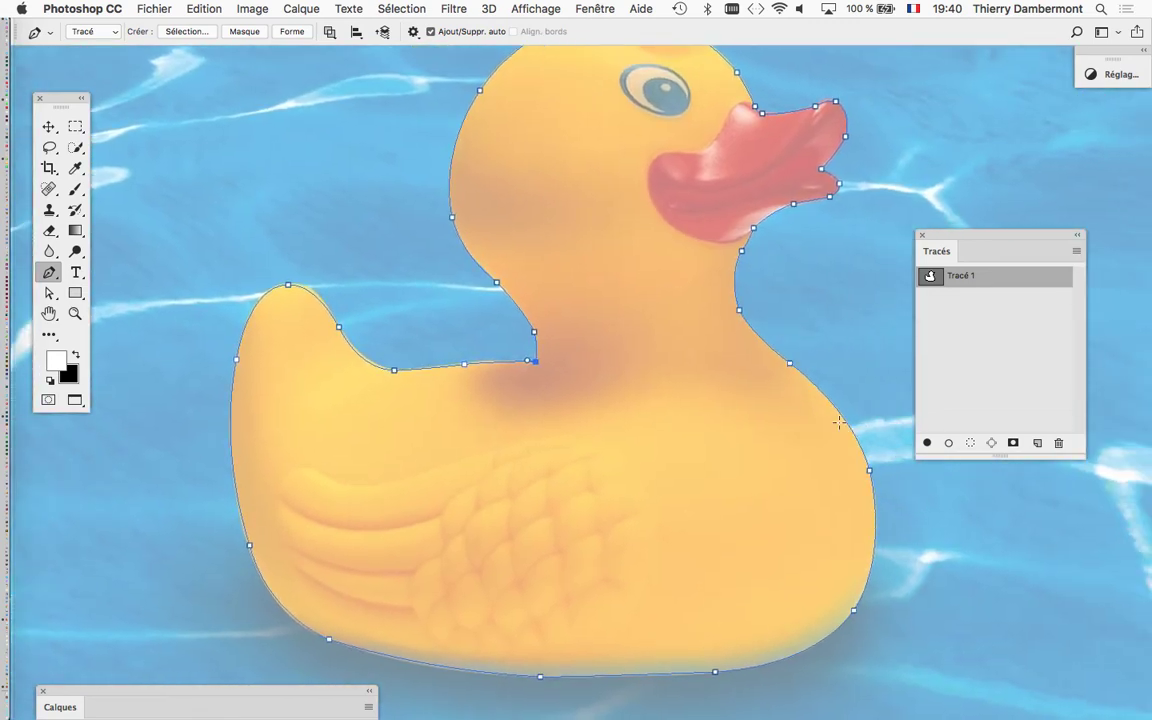